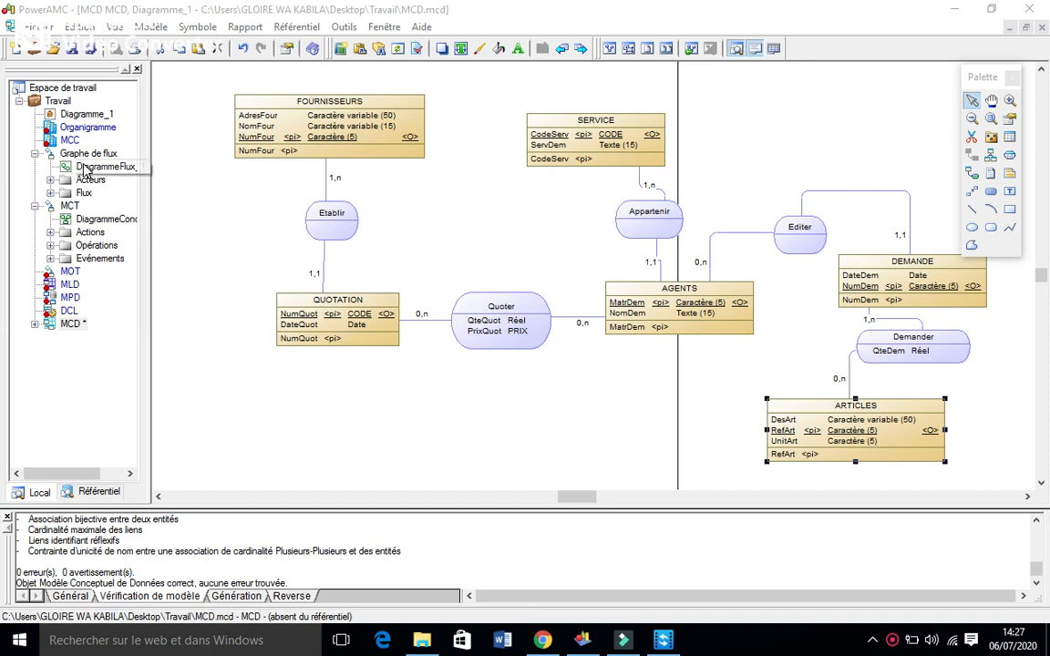
- In the Travail project diagram, add a dependency link from the MCD model to the DCL model
{"action": "double_click", "coordinate": [82, 116]}
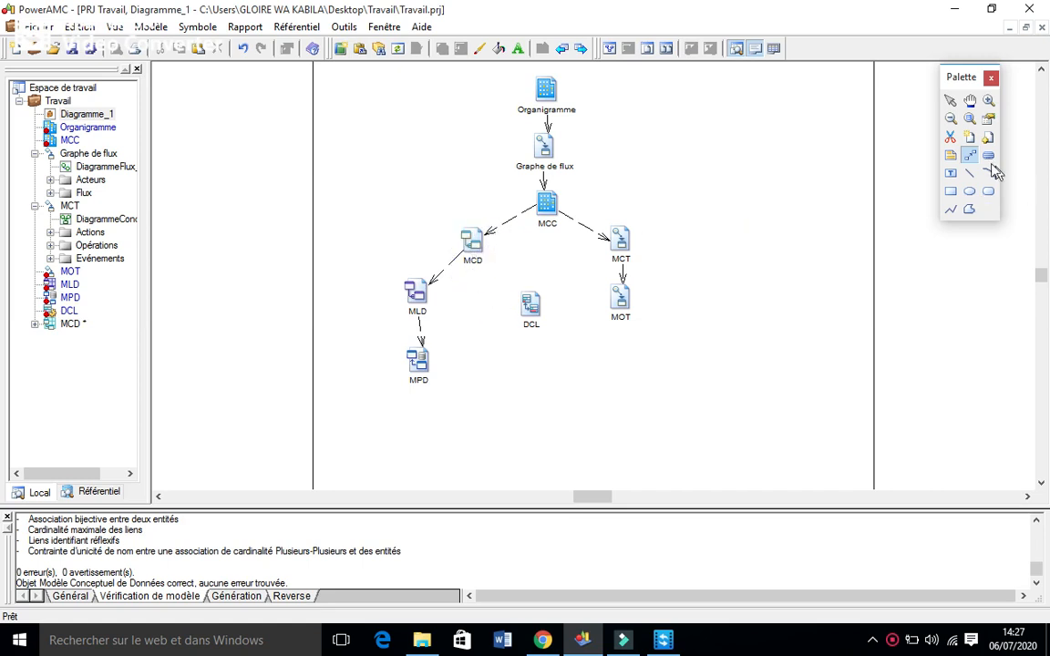
{"action": "left_click_drag", "start_coordinate": [466, 237], "coordinate": [532, 303]}
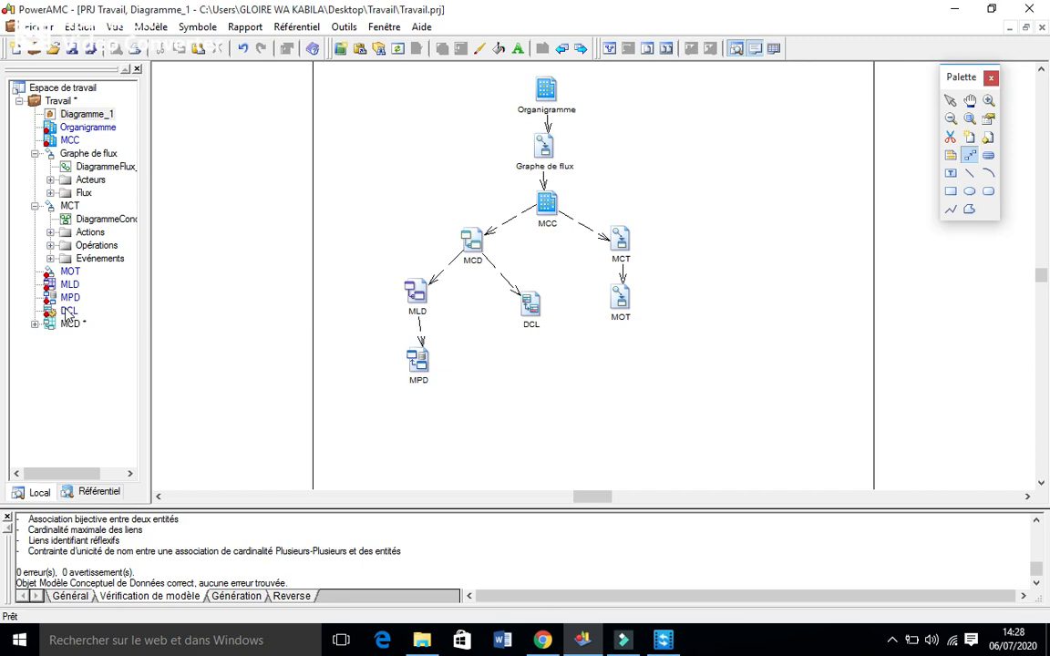
- Open the MCD model's diagram and examine its layout across the pages
{"action": "left_click", "coordinate": [35, 323]}
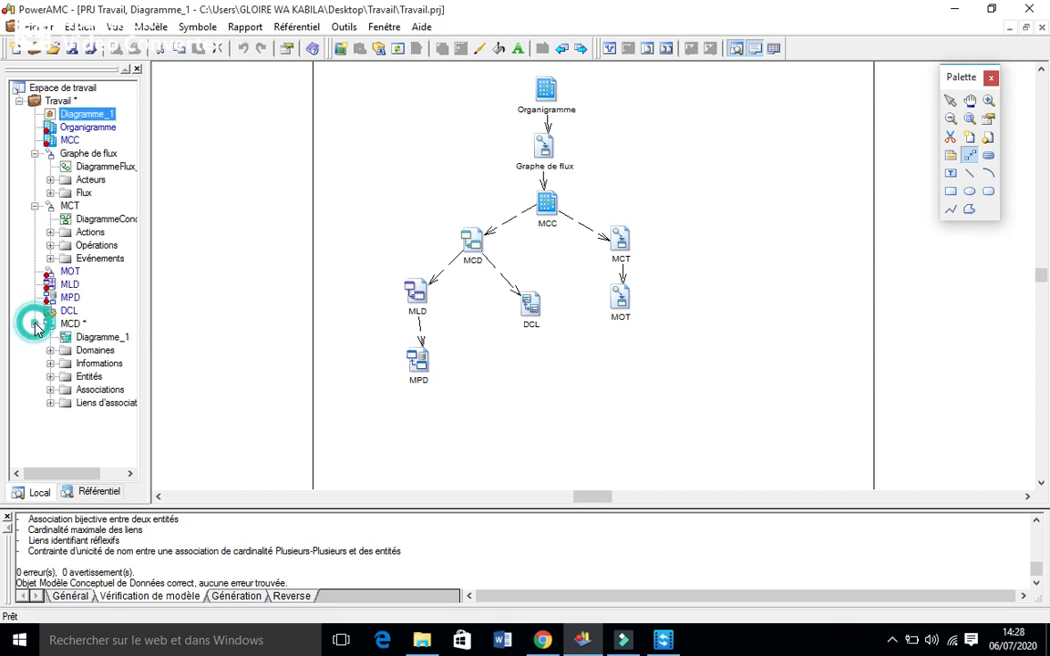
{"action": "double_click", "coordinate": [88, 337]}
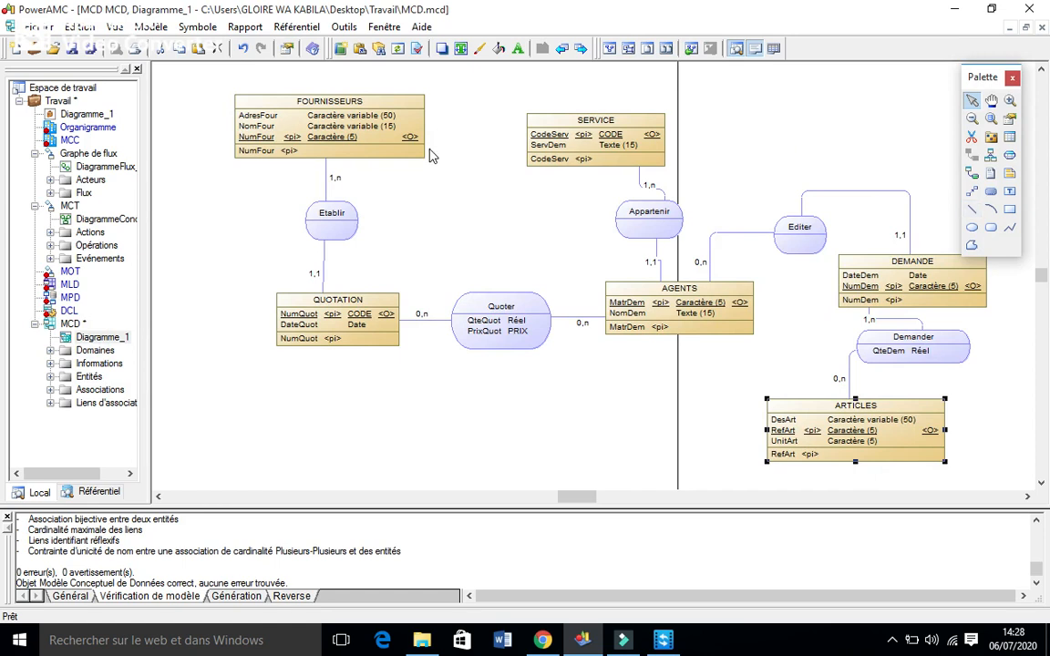
{"action": "left_click", "coordinate": [647, 49]}
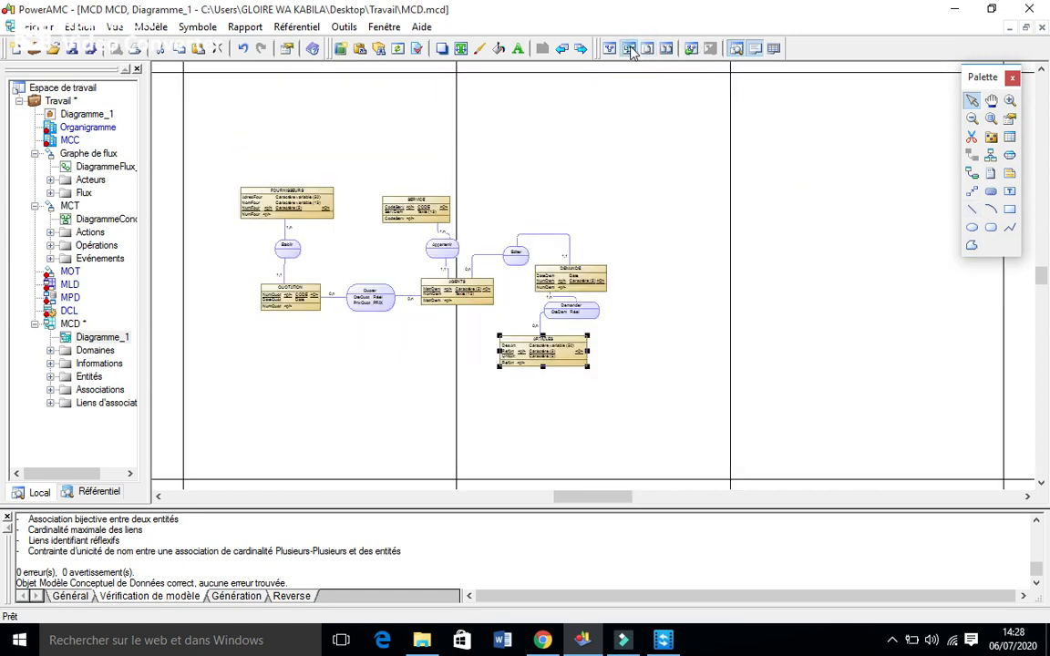
{"action": "left_click", "coordinate": [629, 49]}
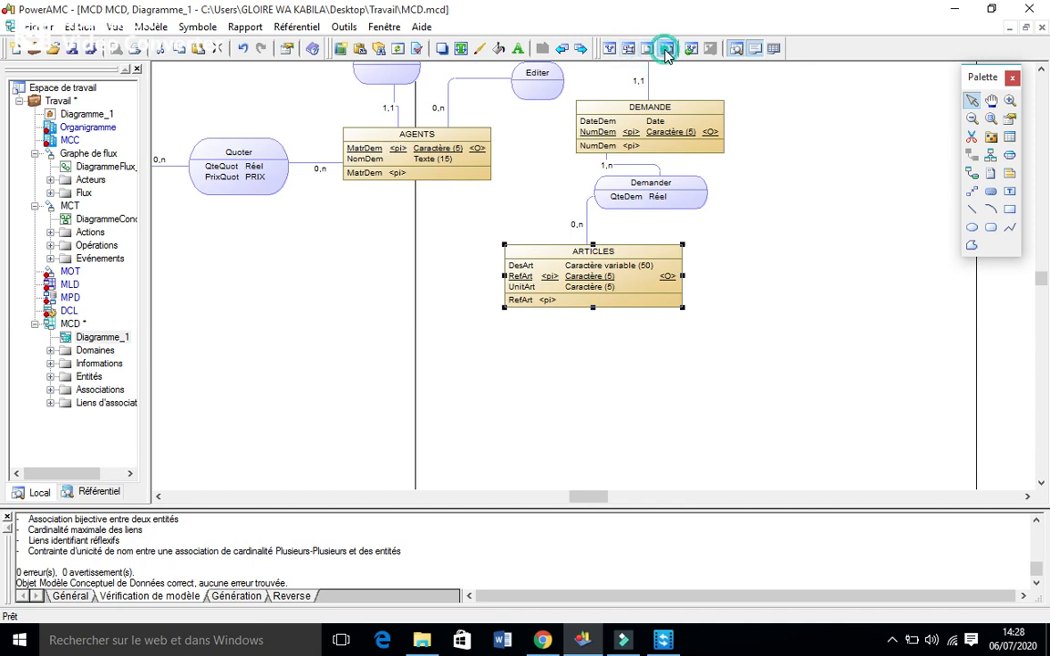
{"action": "left_click", "coordinate": [666, 50]}
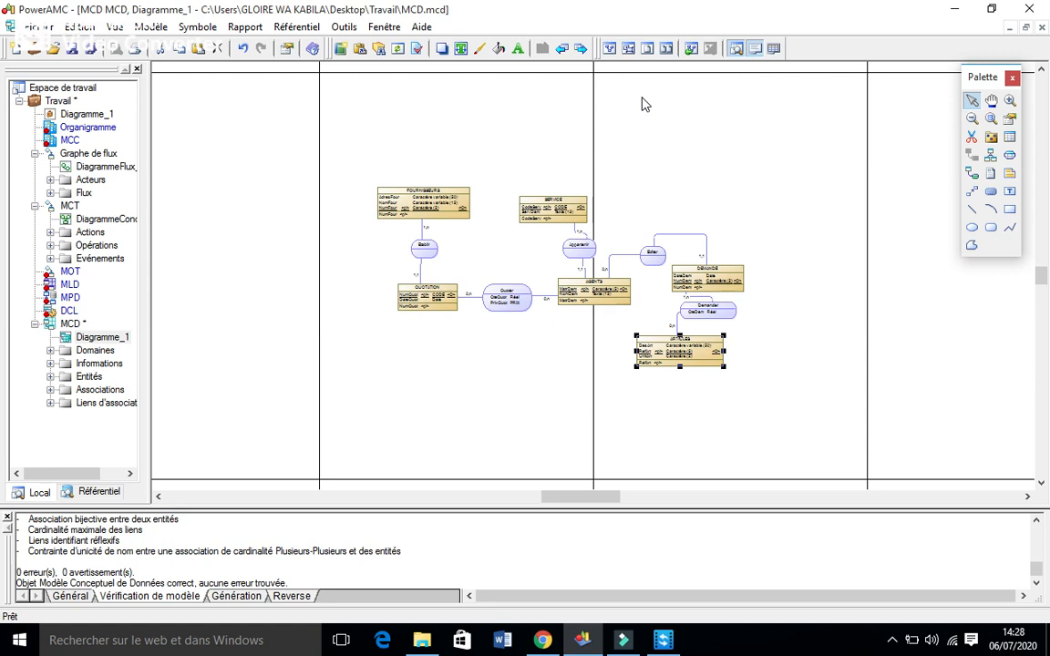
- Look at the MLD model's diagram and return to the MCD diagram, enlarged to show all entities and associations
{"action": "double_click", "coordinate": [66, 285]}
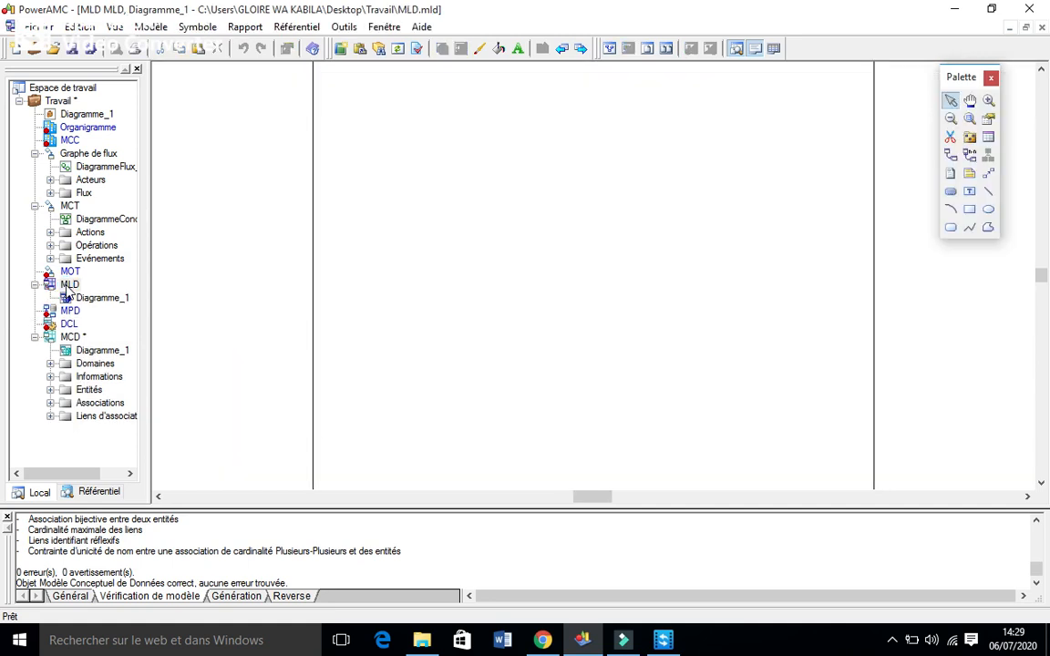
{"action": "left_click", "coordinate": [96, 298]}
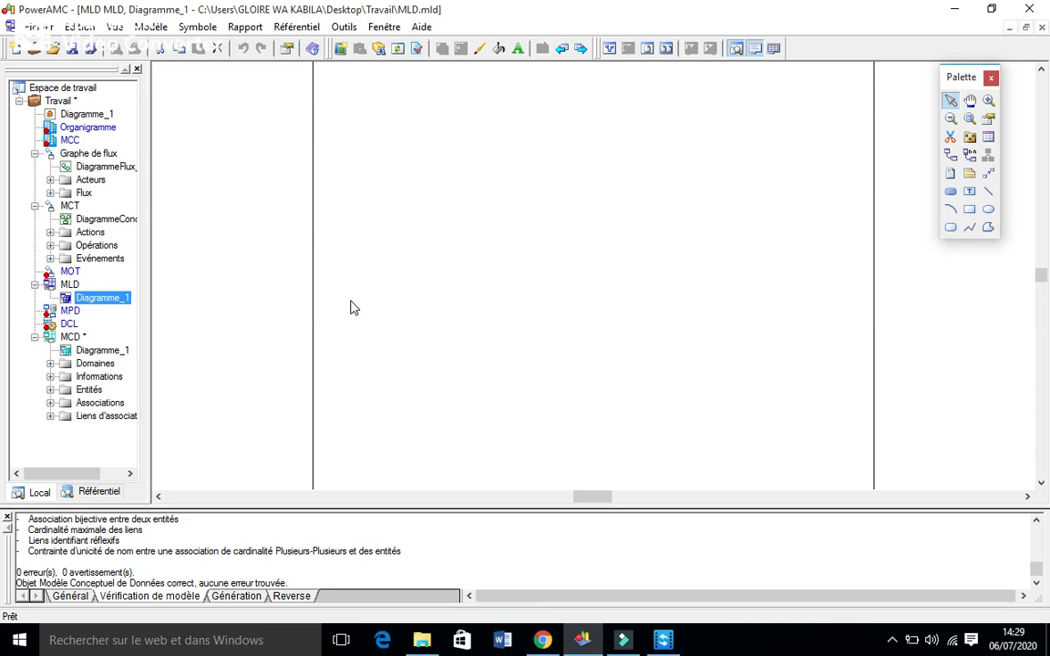
{"action": "double_click", "coordinate": [99, 350]}
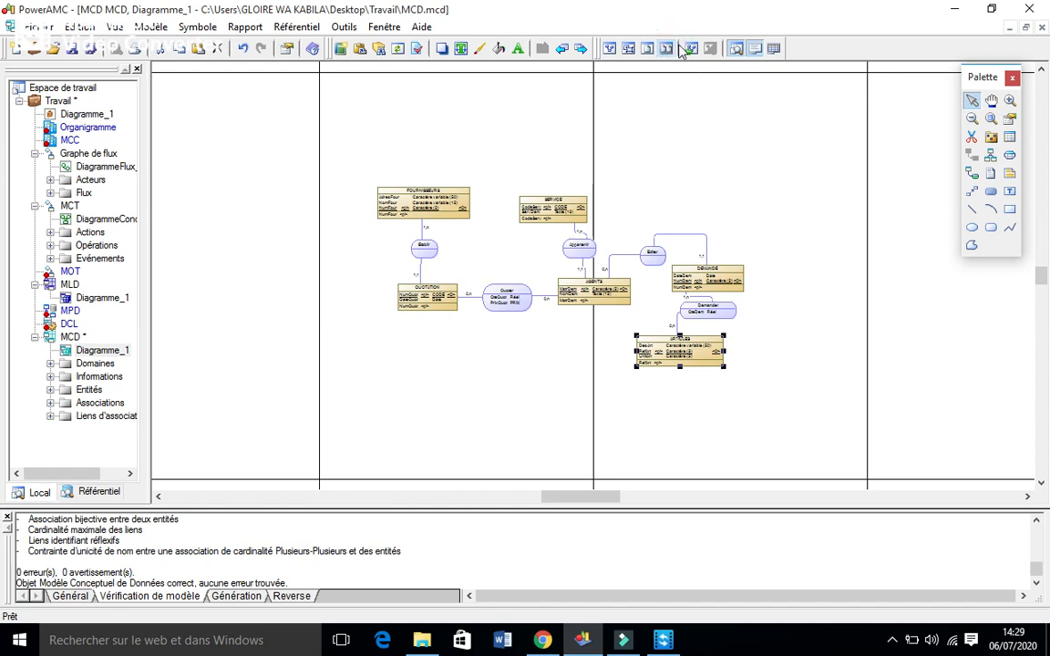
{"action": "left_click", "coordinate": [648, 50]}
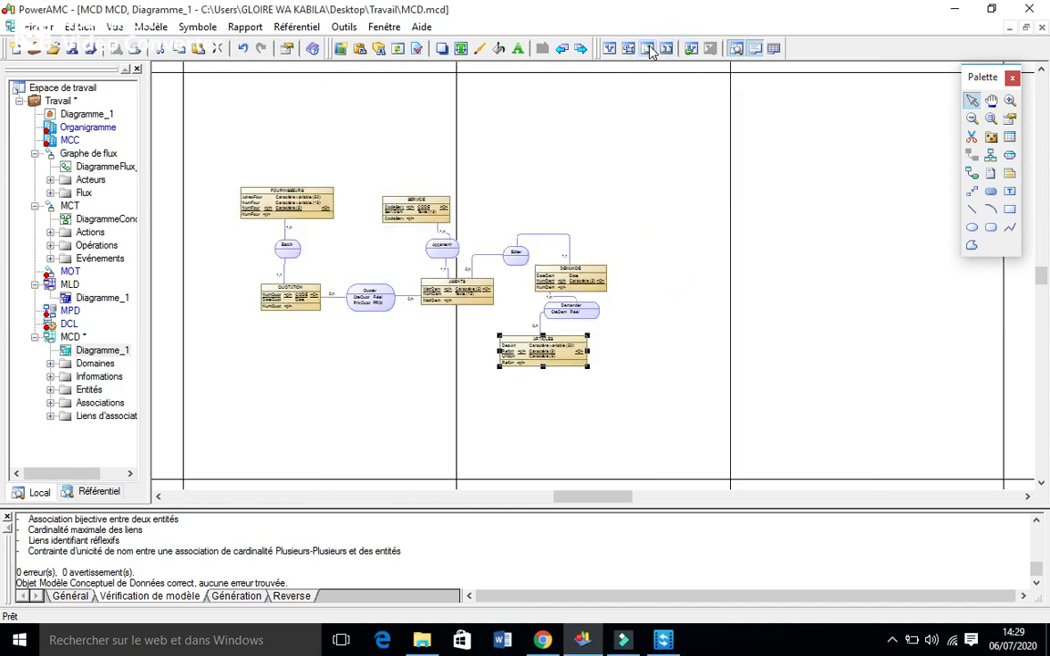
{"action": "left_click", "coordinate": [112, 27]}
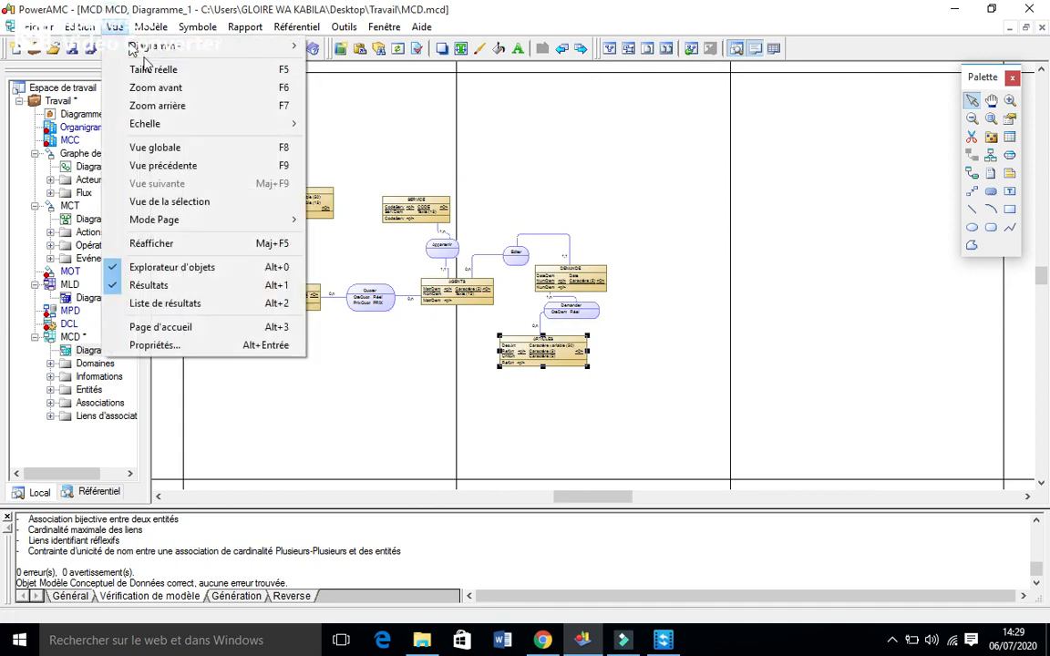
{"action": "left_click", "coordinate": [142, 87]}
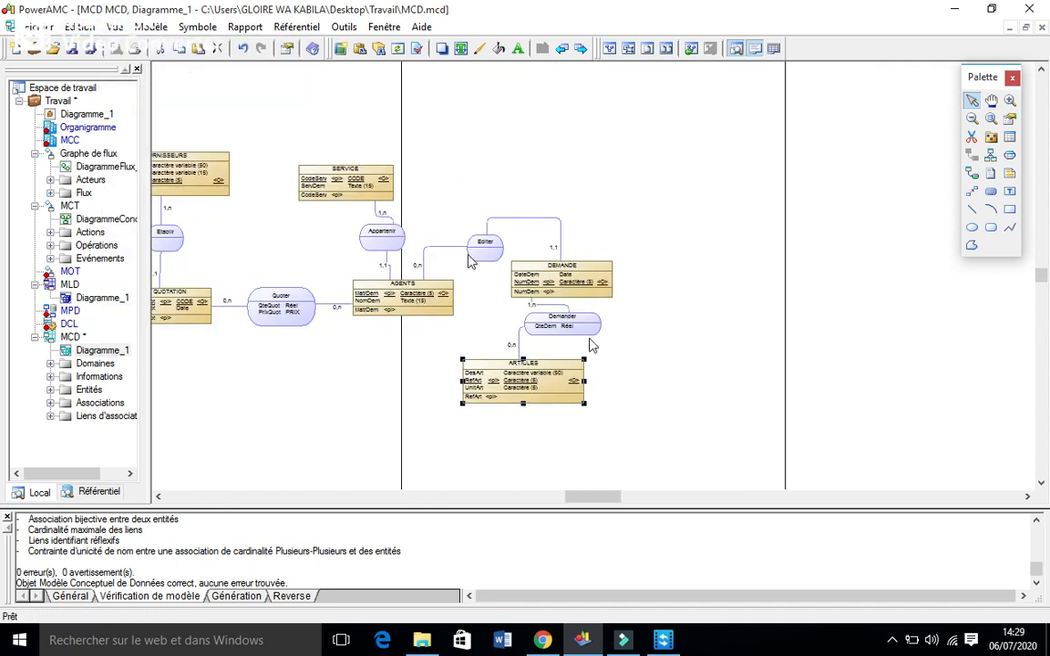
{"action": "left_click_drag", "start_coordinate": [595, 500], "coordinate": [583, 501]}
{"action": "left_click", "coordinate": [115, 28]}
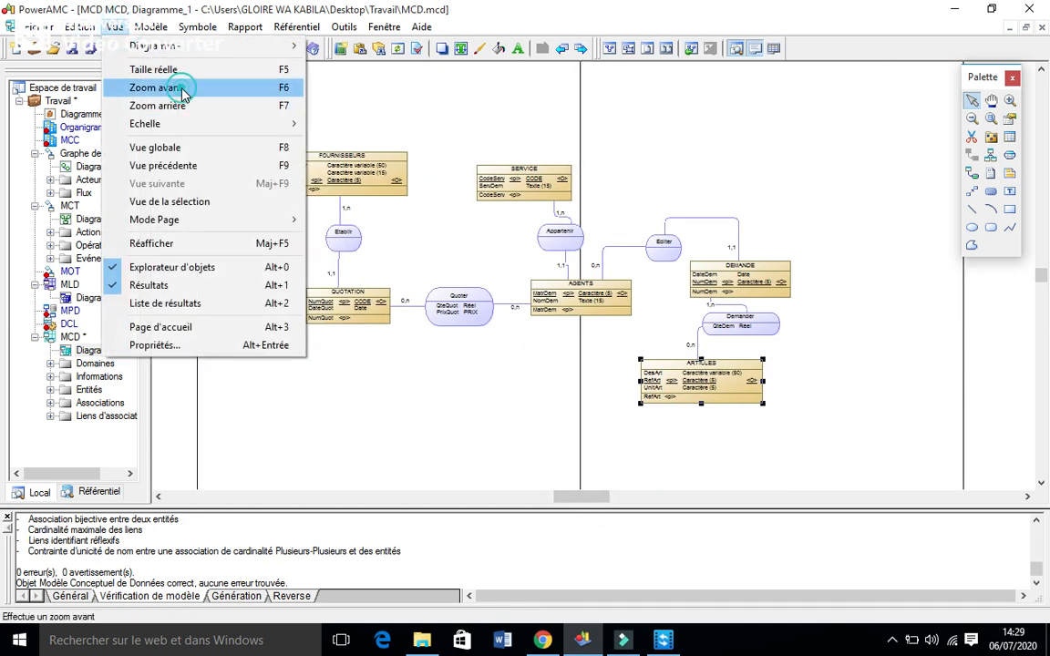
{"action": "left_click", "coordinate": [182, 91]}
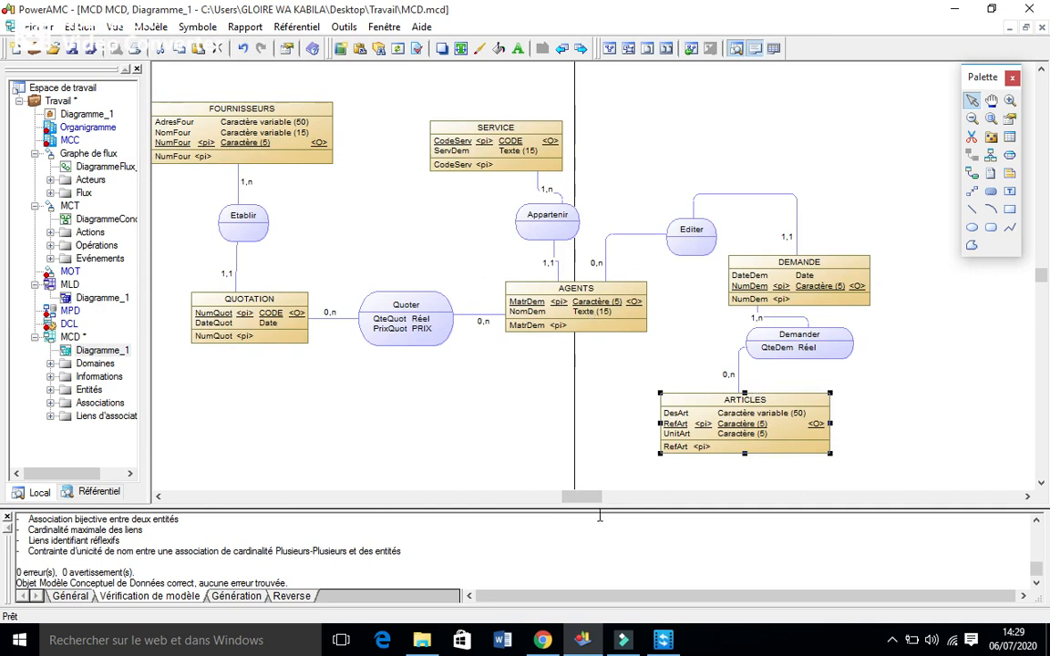
{"action": "left_click_drag", "start_coordinate": [576, 497], "coordinate": [583, 504]}
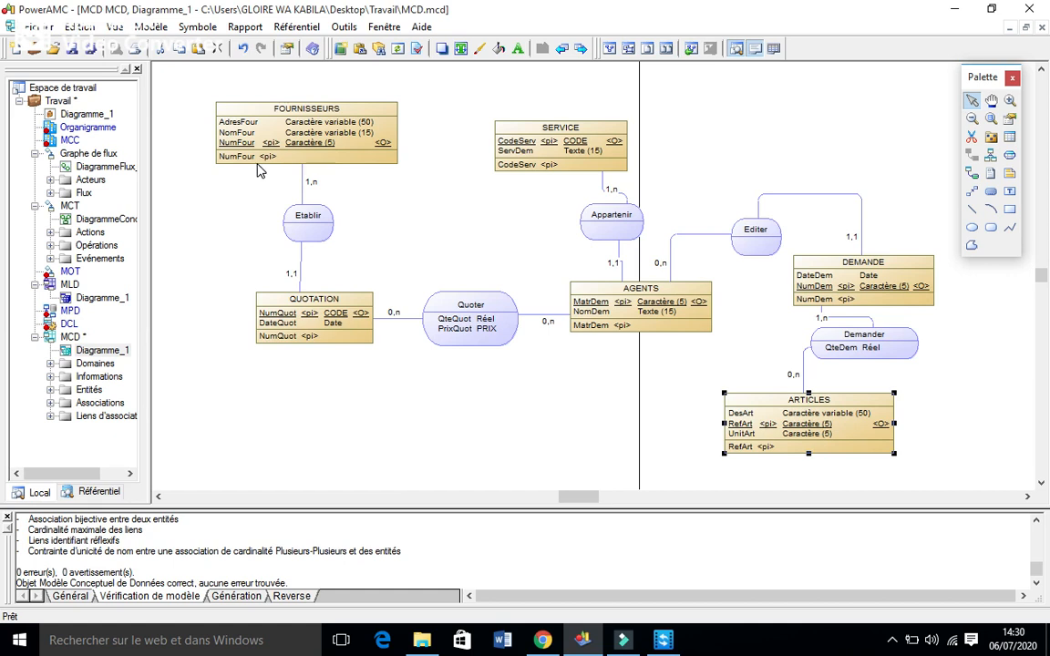
{"action": "left_click", "coordinate": [344, 27]}
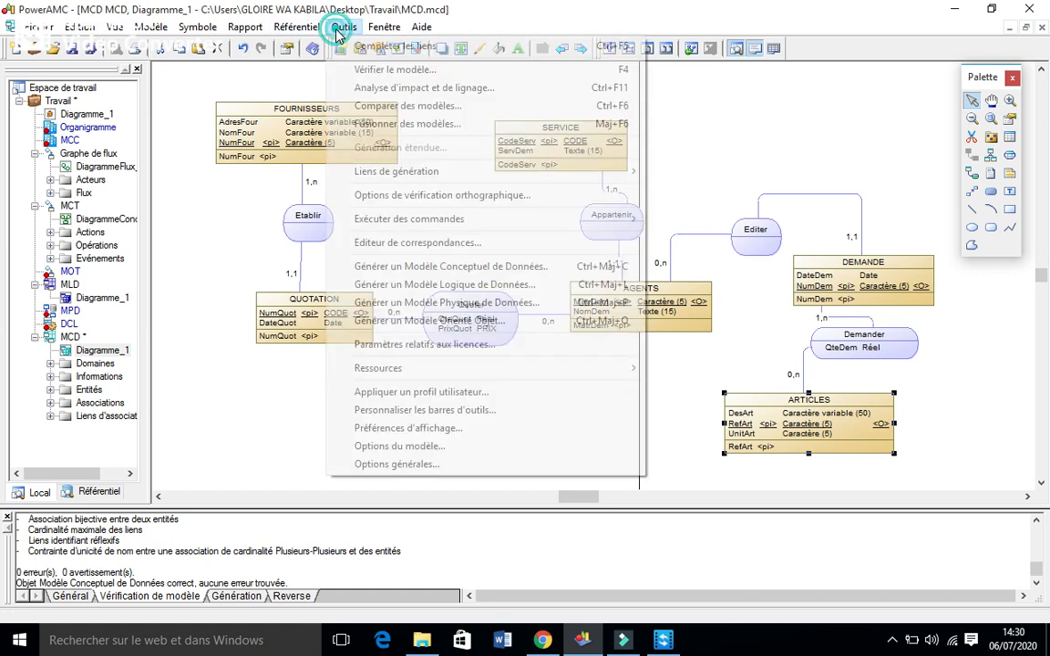
{"action": "left_click", "coordinate": [359, 71]}
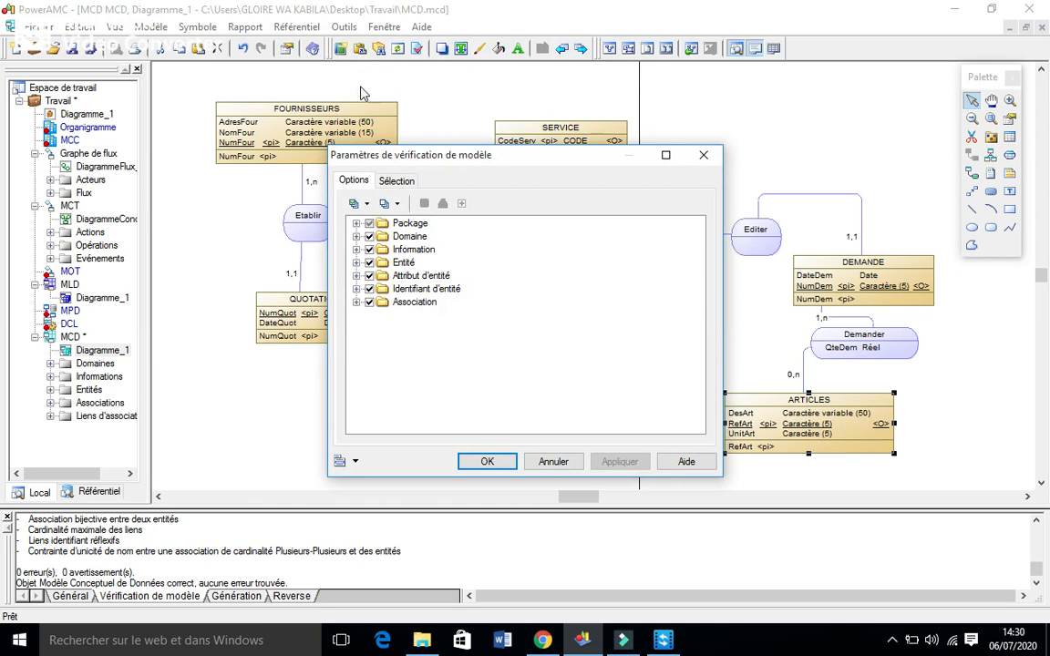
{"action": "left_click", "coordinate": [703, 155]}
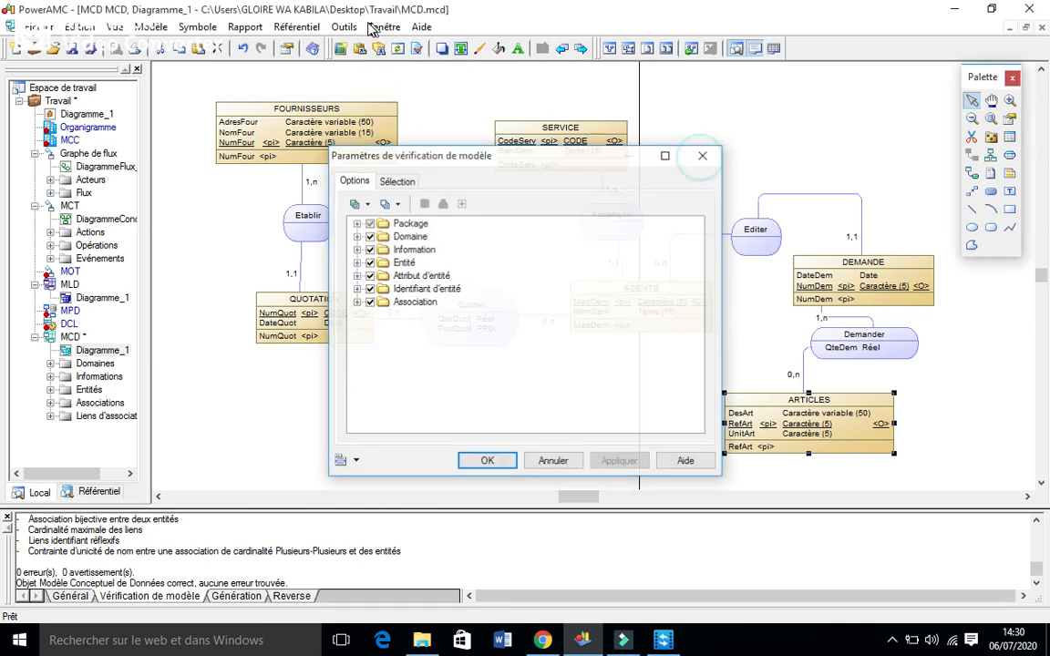
- Check the MCD model with all verification categories enabled and close the results list
{"action": "left_click", "coordinate": [343, 27]}
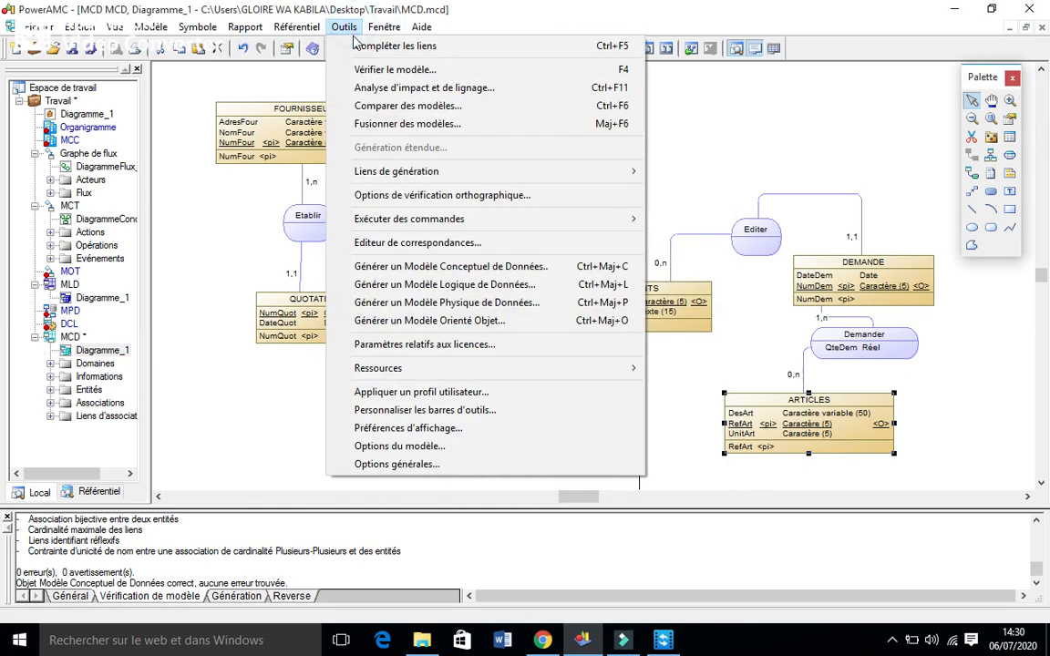
{"action": "left_click", "coordinate": [394, 74]}
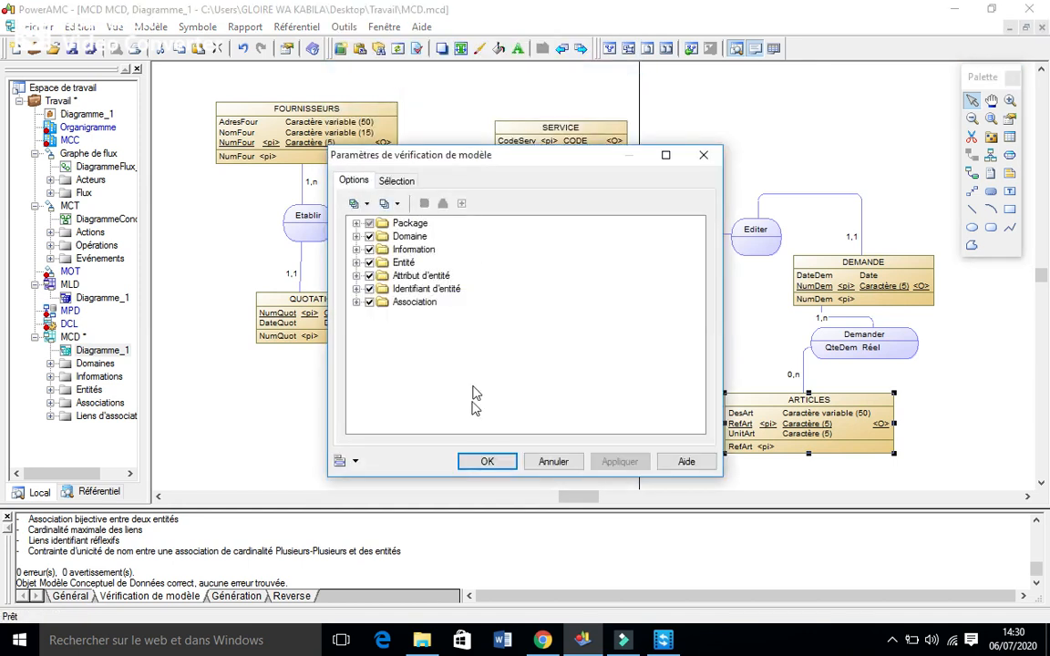
{"action": "left_click", "coordinate": [392, 182]}
{"action": "left_click", "coordinate": [353, 181]}
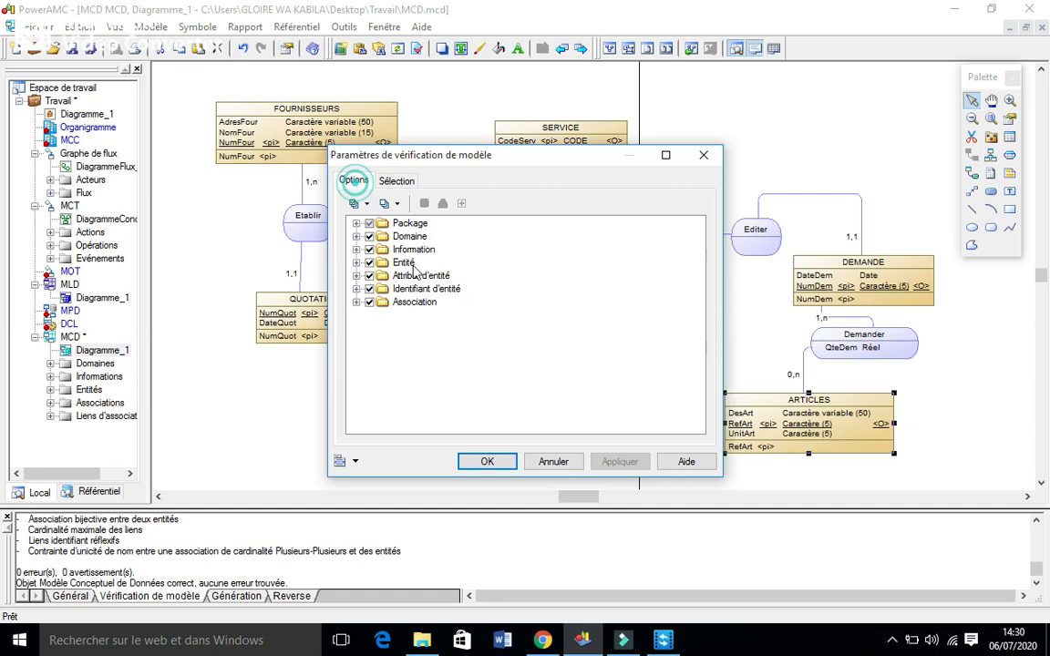
{"action": "left_click", "coordinate": [487, 461]}
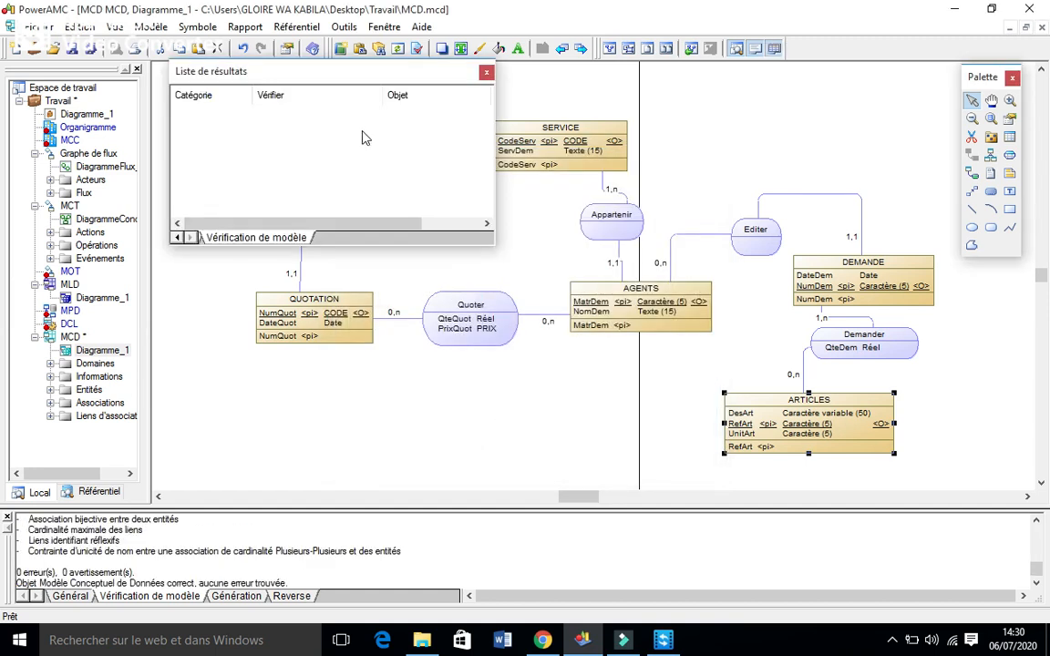
{"action": "left_click", "coordinate": [486, 72]}
- Try to clear the name of the FOURNISSEURS entity's primary identifier, and restore it as NumFour
{"action": "double_click", "coordinate": [283, 148]}
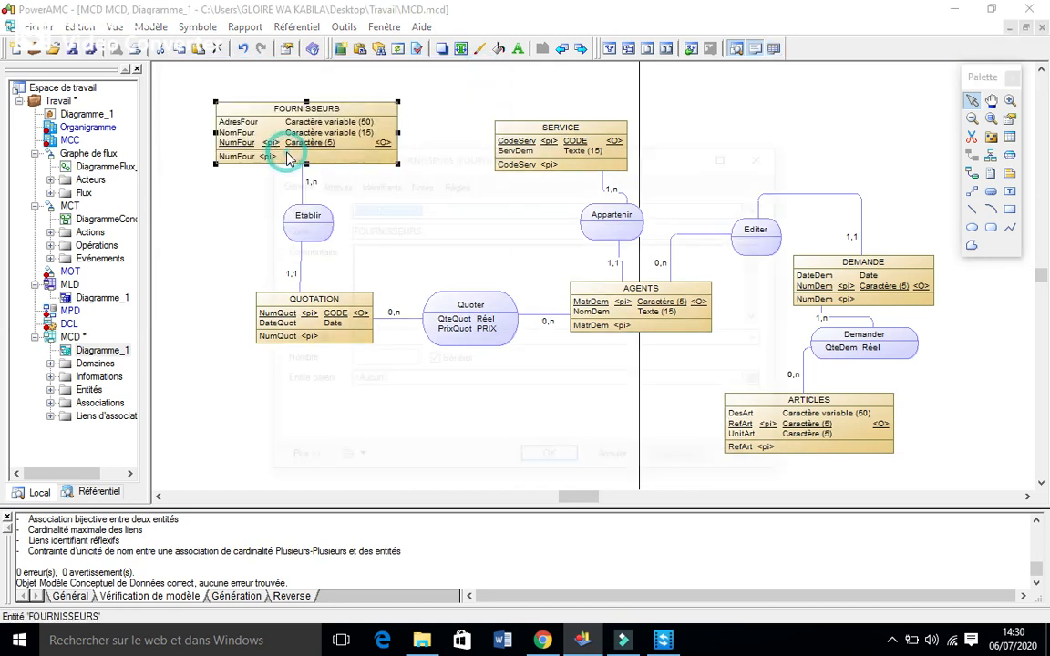
{"action": "left_click", "coordinate": [376, 182]}
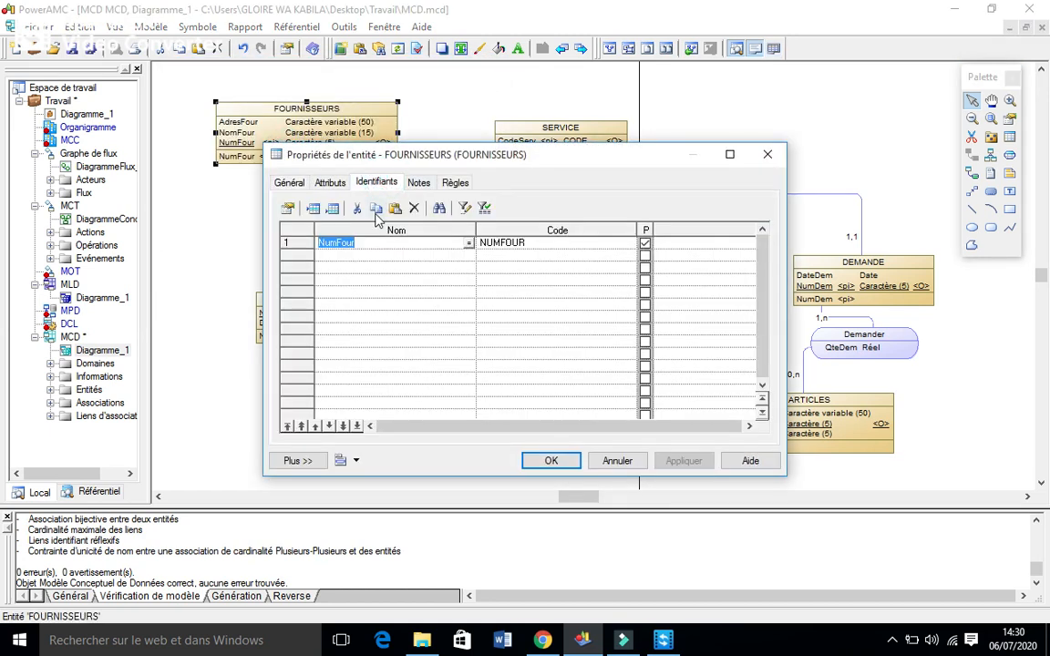
{"action": "key", "text": "BackSpace"}
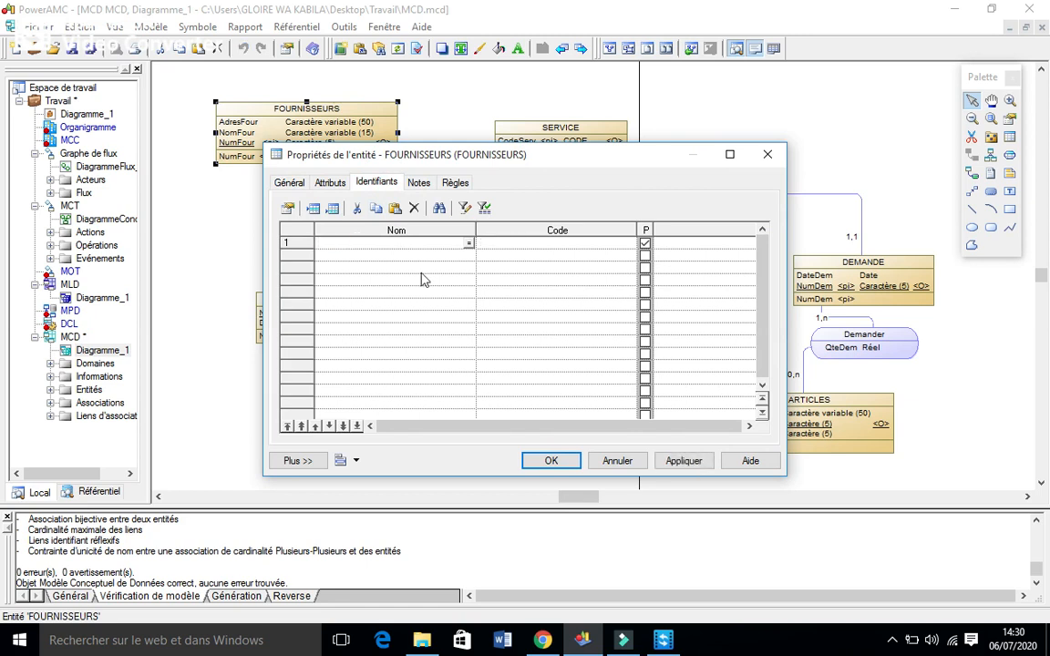
{"action": "left_click", "coordinate": [681, 462]}
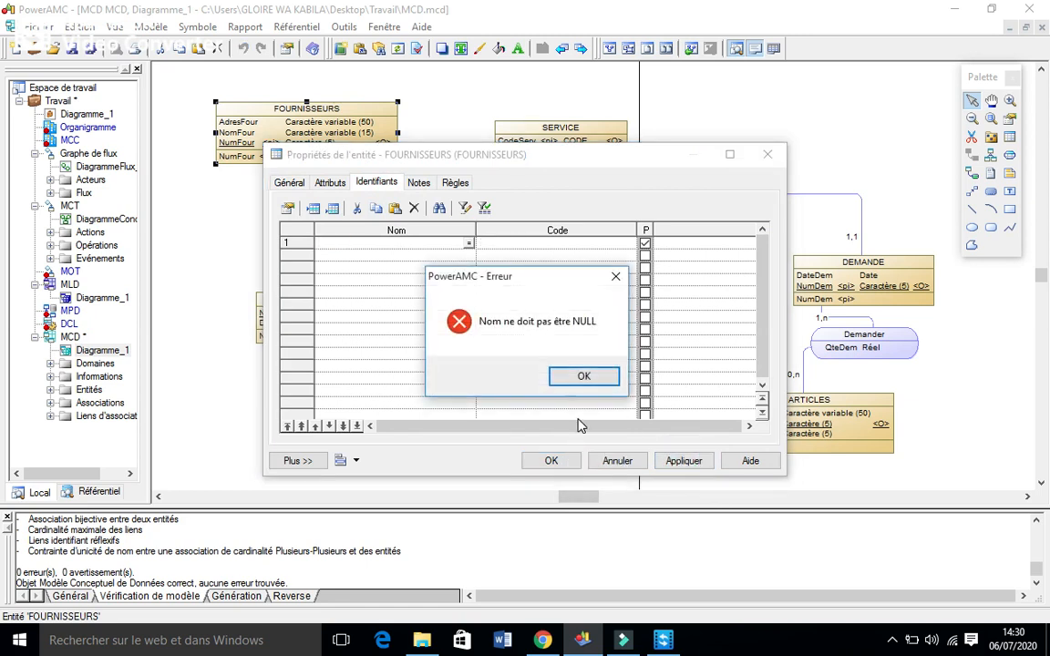
{"action": "left_click", "coordinate": [584, 376]}
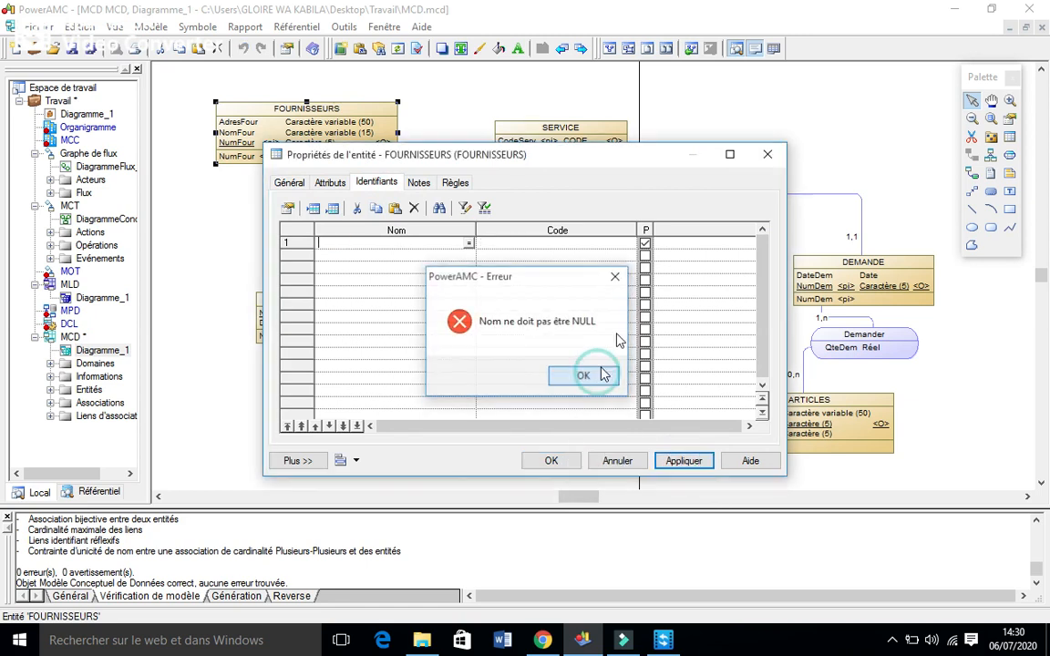
{"action": "left_click", "coordinate": [645, 244]}
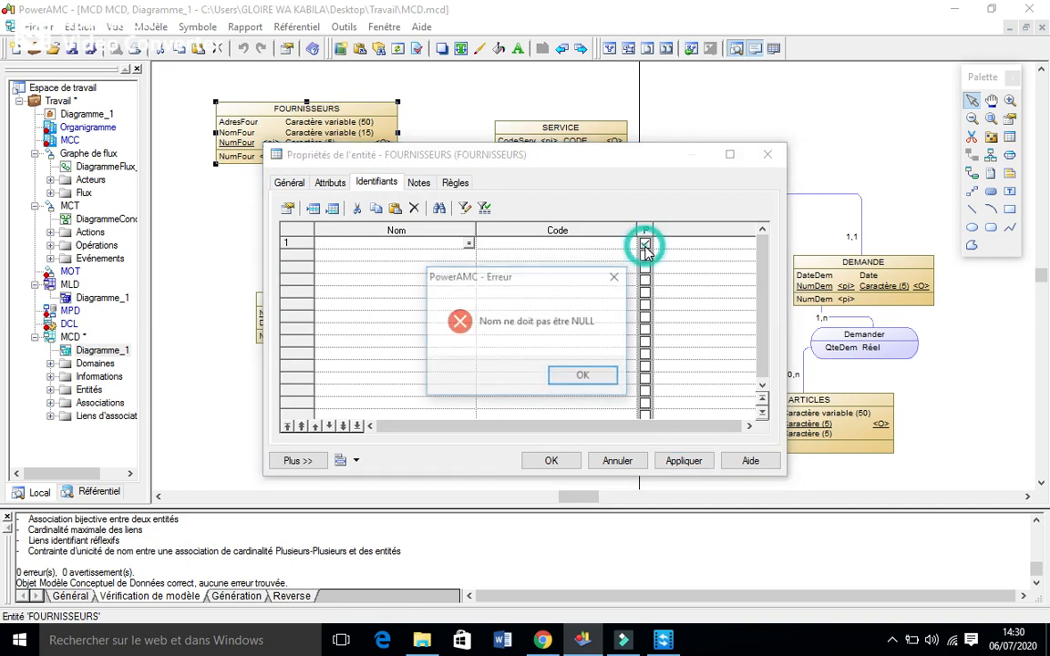
{"action": "left_click", "coordinate": [581, 375]}
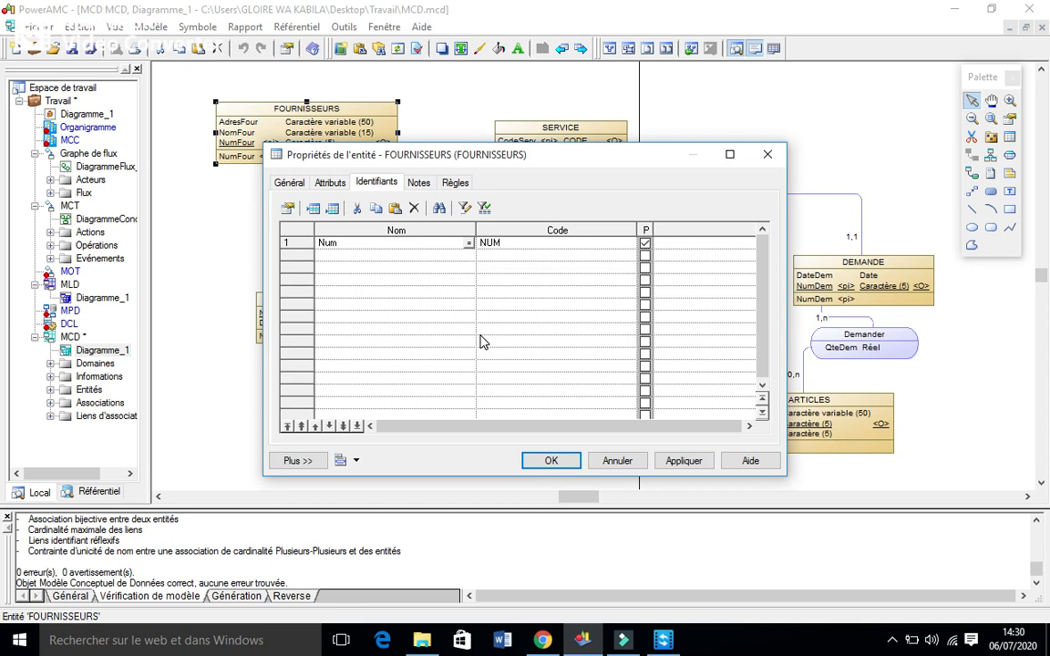
{"action": "left_click", "coordinate": [690, 462]}
{"action": "left_click", "coordinate": [552, 462]}
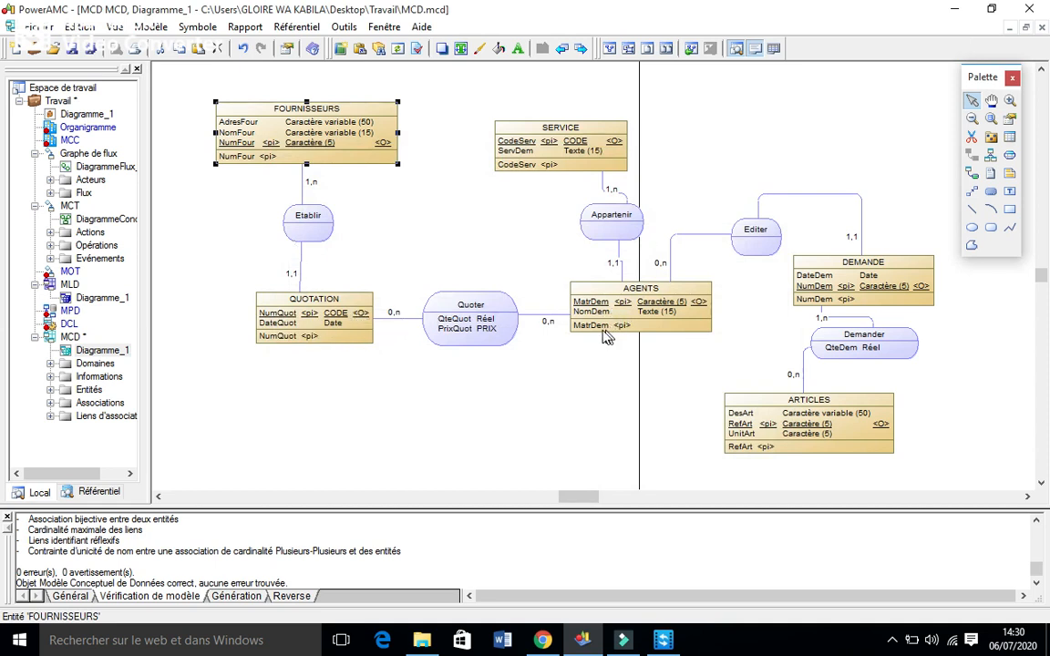
- Rename the FOURNISSEURS entity's primary identifier to N and deselect the entity
{"action": "double_click", "coordinate": [266, 159]}
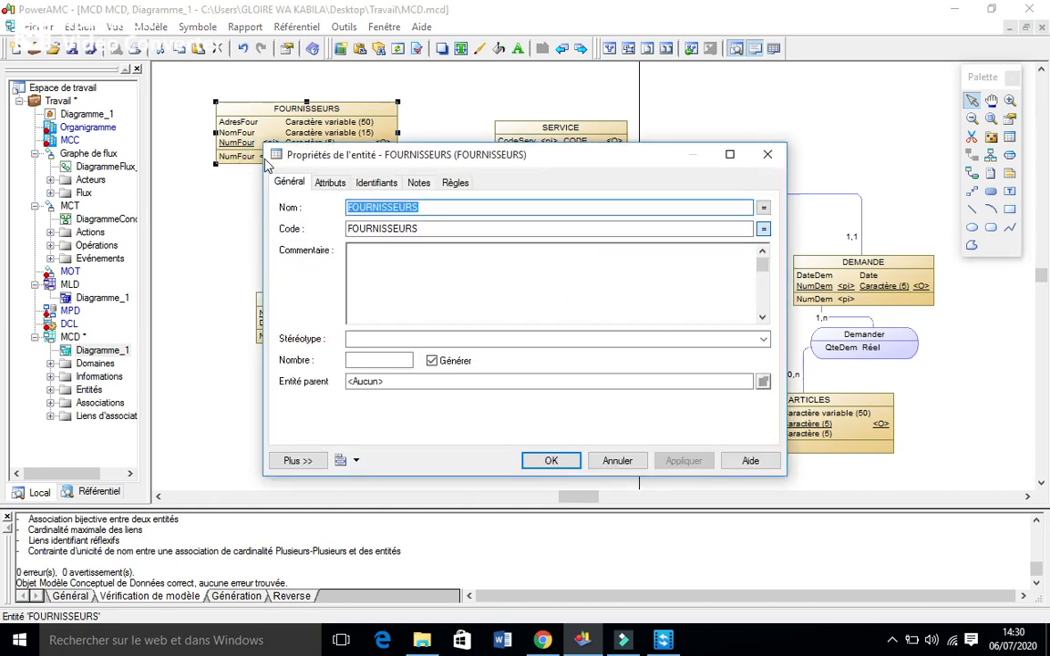
{"action": "left_click", "coordinate": [376, 182]}
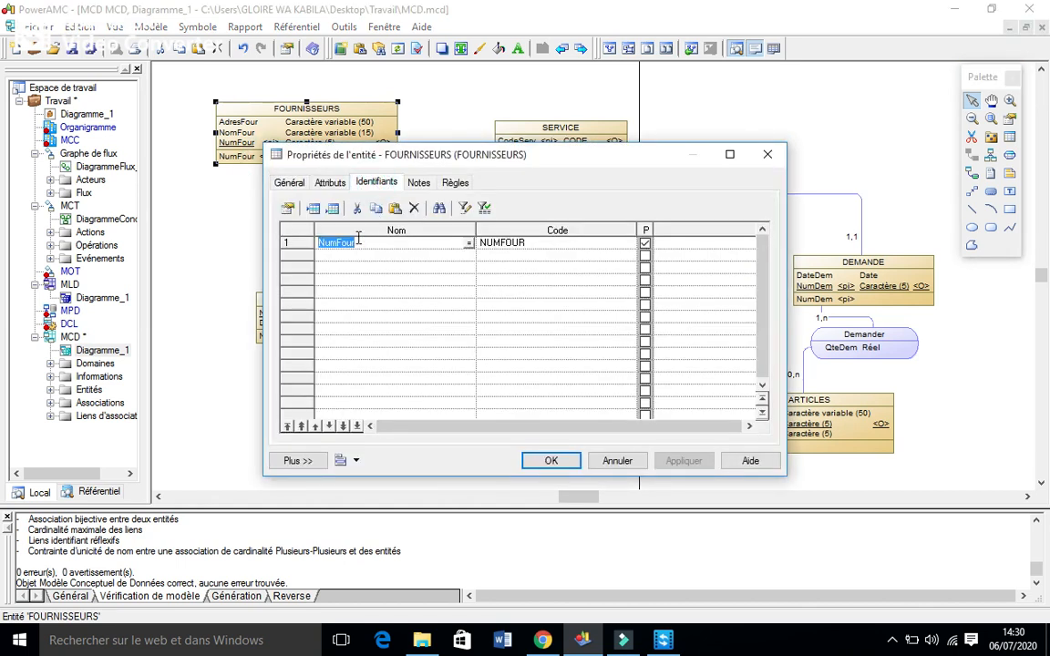
{"action": "type", "text": "N"}
{"action": "left_click", "coordinate": [681, 461]}
{"action": "left_click", "coordinate": [545, 460]}
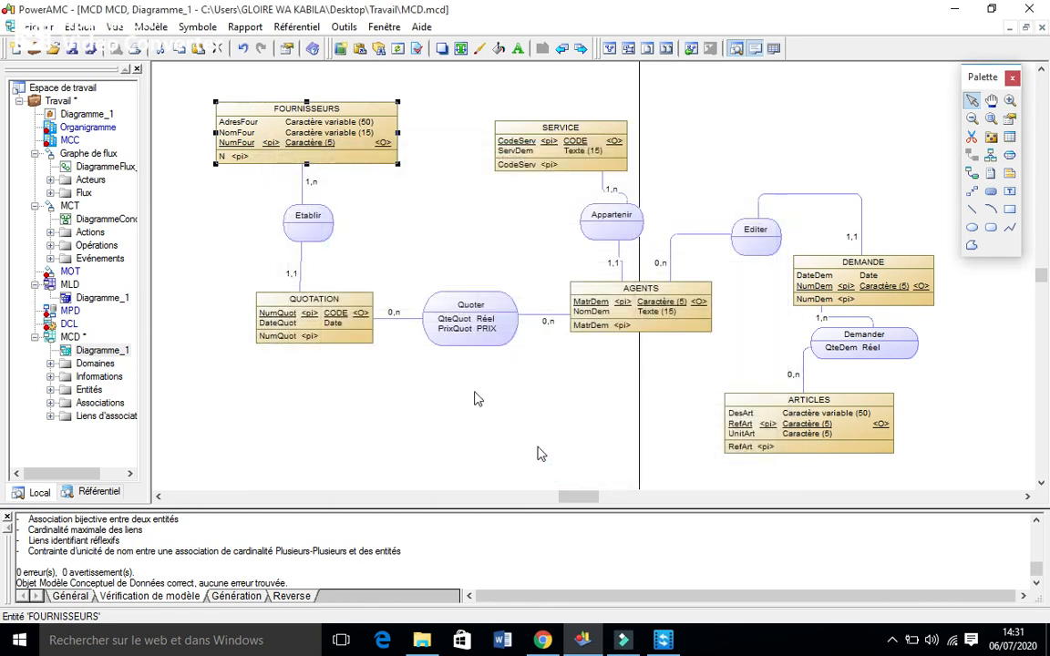
{"action": "left_click", "coordinate": [399, 245]}
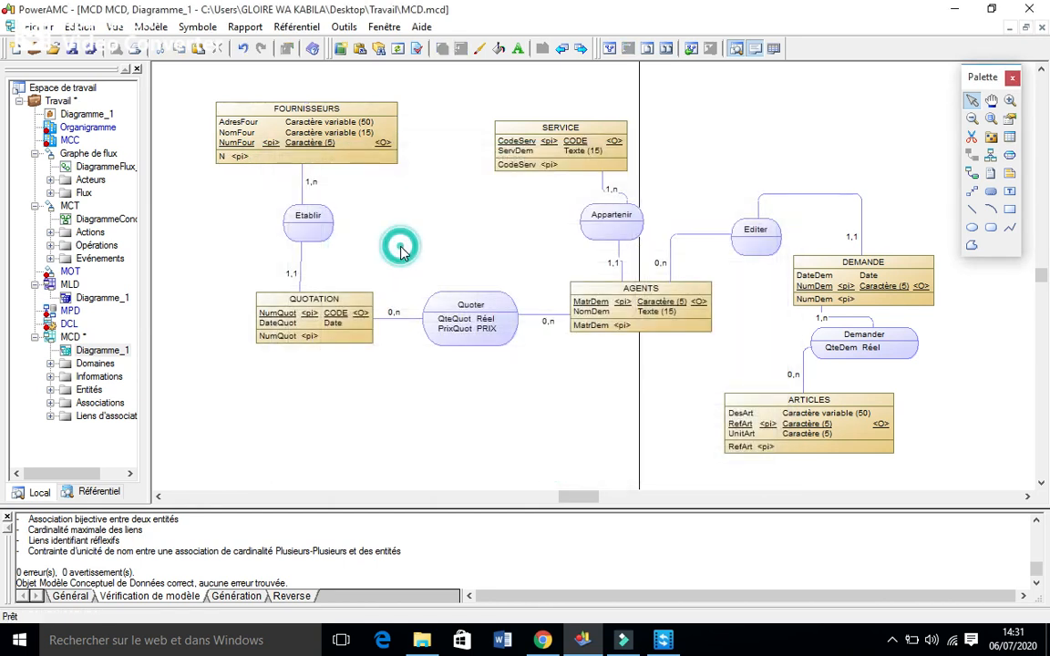
- Check the MCD model with all verification categories enabled after the identifier rename, and close the results list
{"action": "left_click", "coordinate": [344, 27]}
{"action": "left_click", "coordinate": [363, 72]}
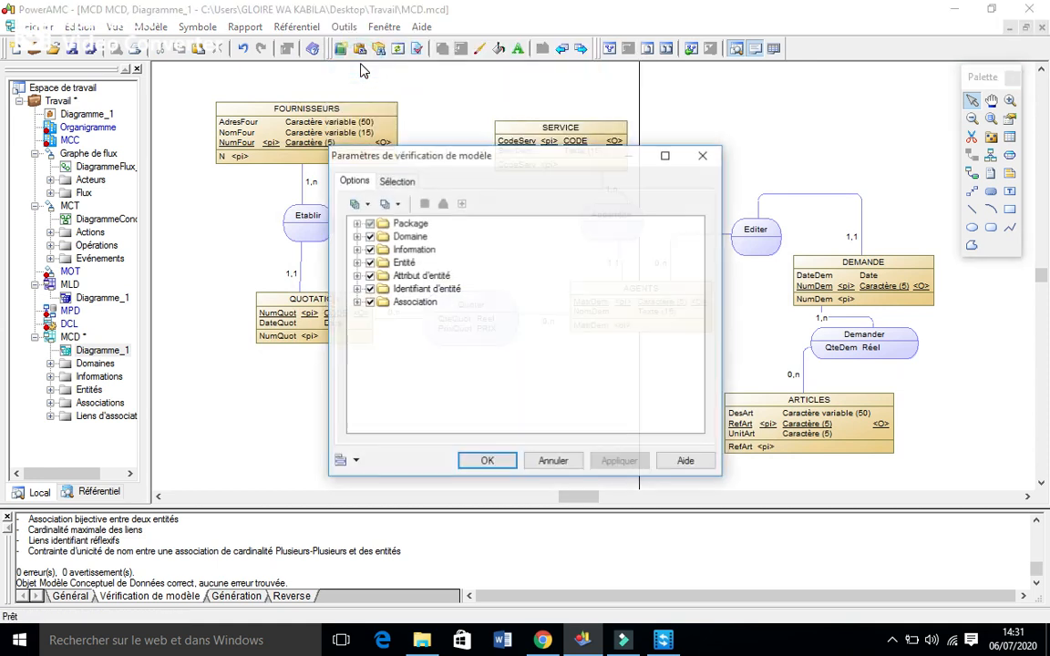
{"action": "left_click", "coordinate": [484, 461]}
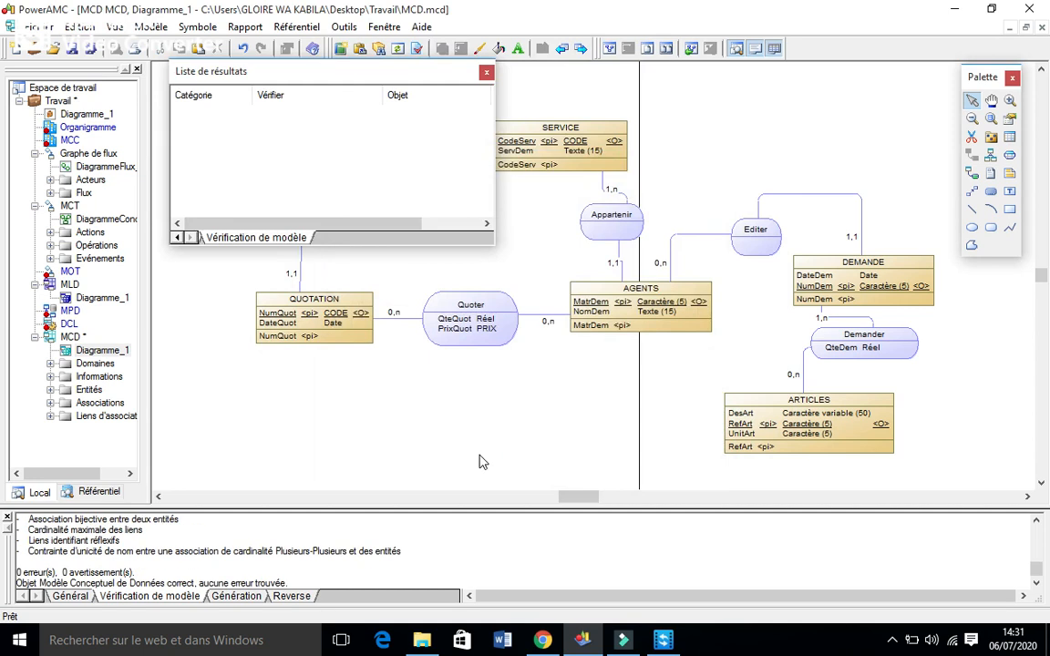
{"action": "left_click", "coordinate": [485, 72]}
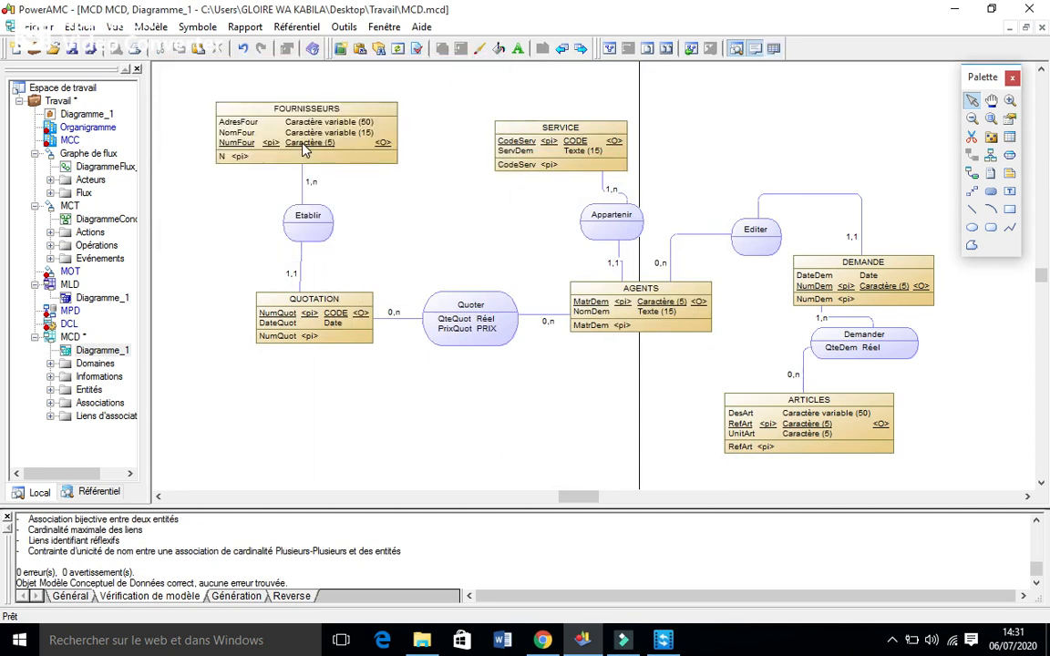
- Rename the FOURNISSEURS entity's primary identifier to NumFour and apply the change
{"action": "double_click", "coordinate": [305, 150]}
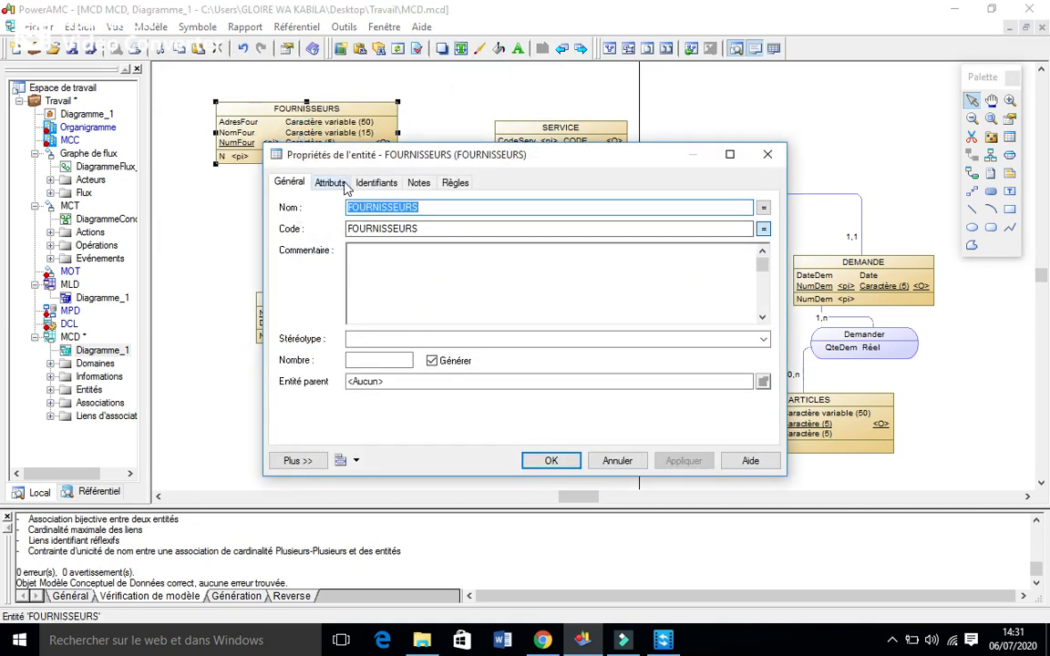
{"action": "left_click", "coordinate": [330, 184]}
{"action": "left_click", "coordinate": [374, 183]}
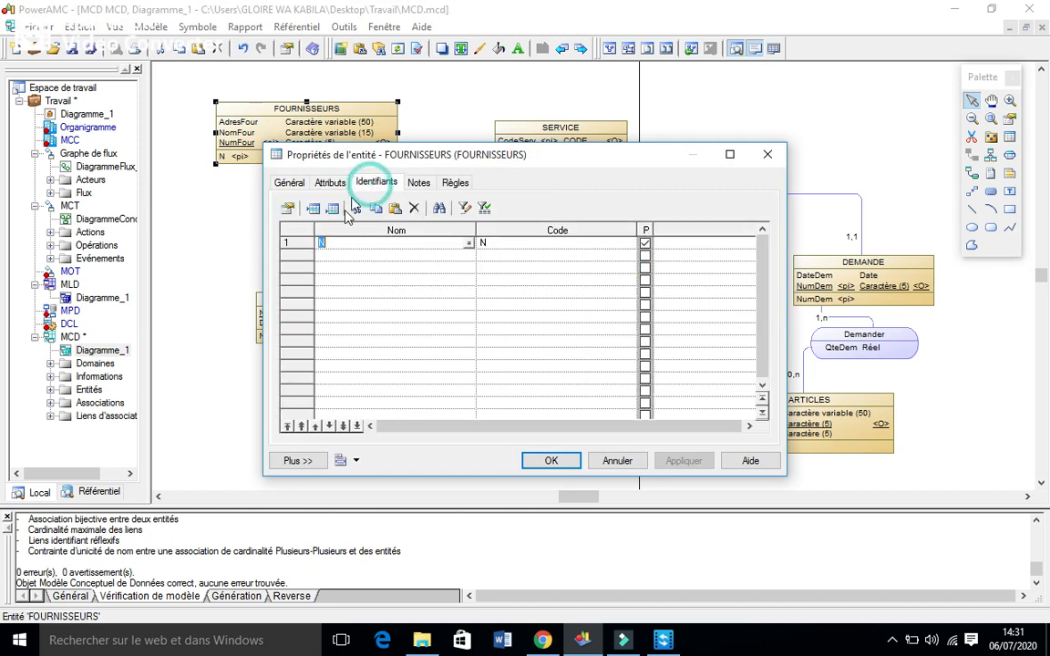
{"action": "type", "text": "NumFour"}
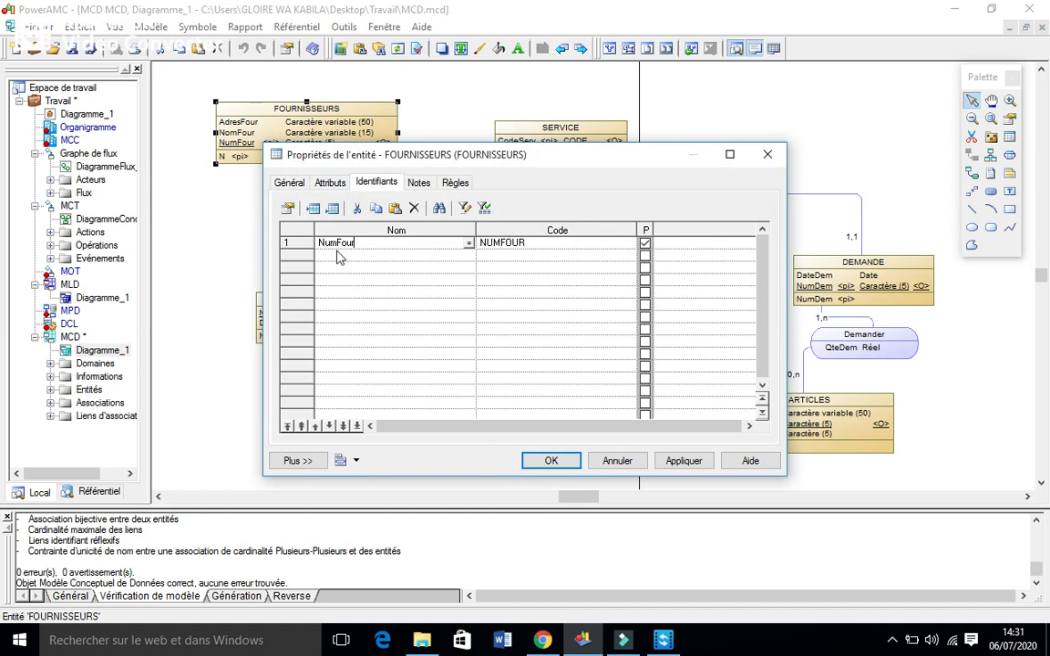
{"action": "left_click", "coordinate": [683, 461]}
{"action": "left_click", "coordinate": [551, 460]}
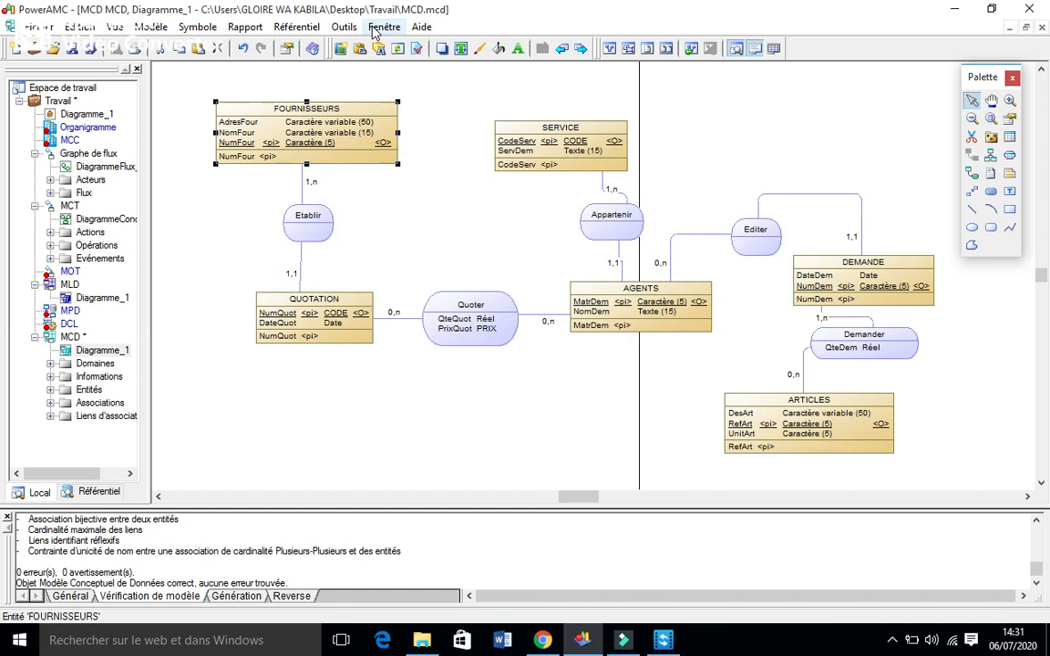
- Run the MCD model verification again with every category enabled and dismiss the results list
{"action": "left_click", "coordinate": [389, 30]}
{"action": "left_click", "coordinate": [367, 30]}
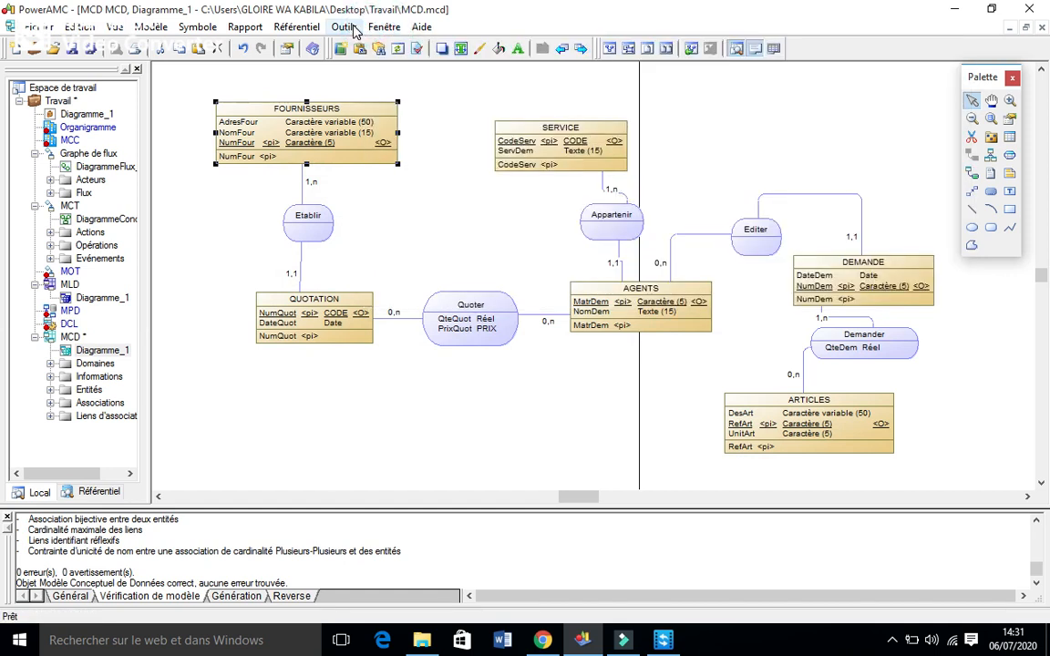
{"action": "left_click", "coordinate": [354, 30]}
{"action": "left_click", "coordinate": [333, 70]}
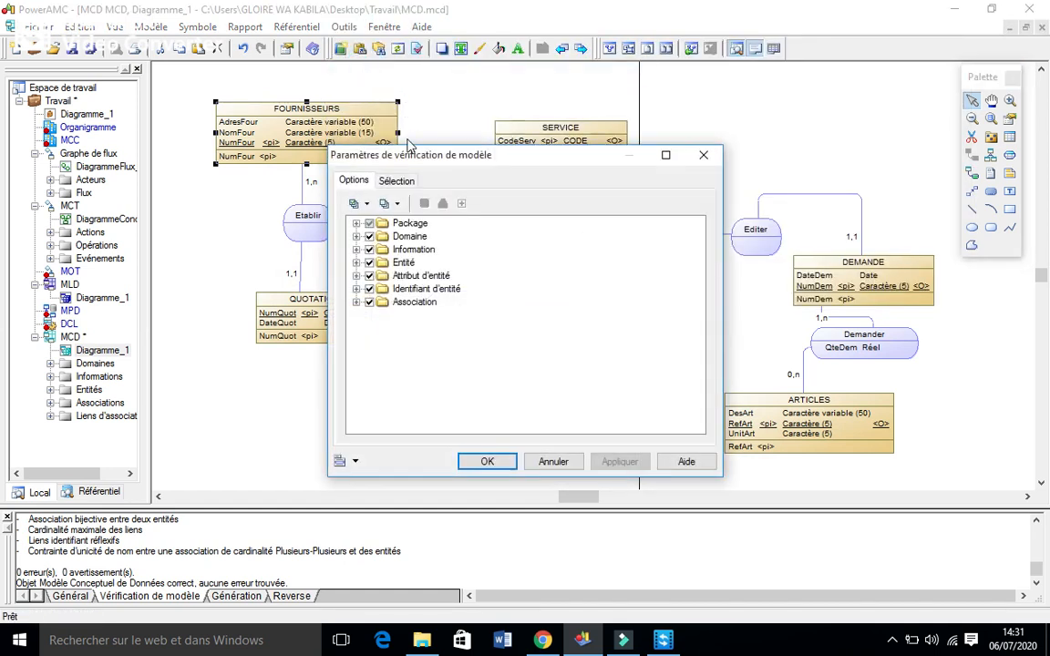
{"action": "left_click", "coordinate": [487, 461]}
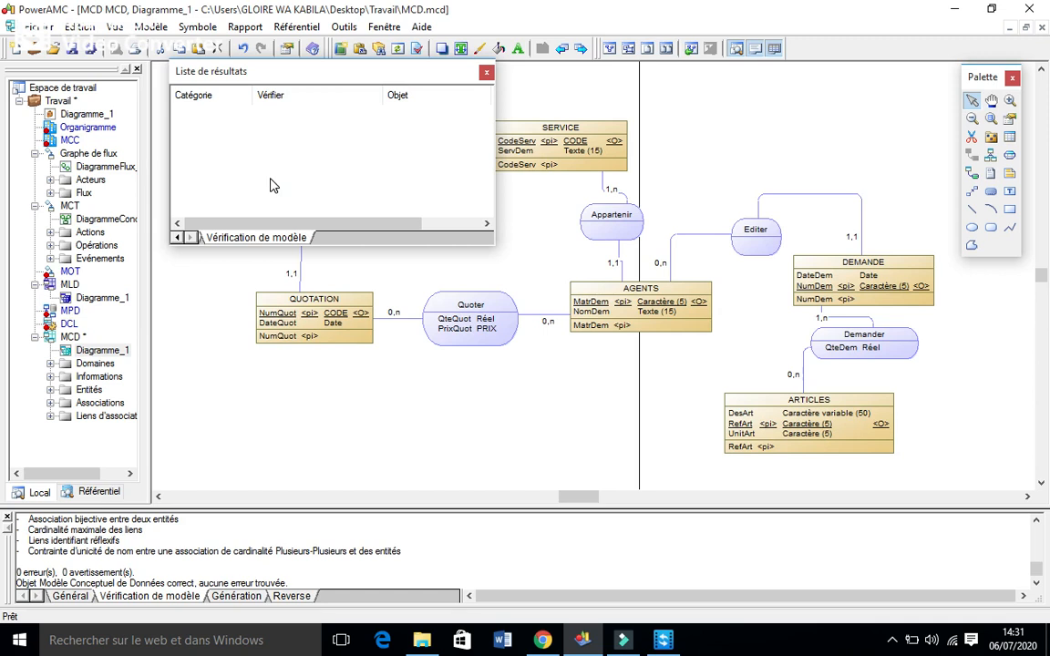
{"action": "left_click", "coordinate": [487, 72]}
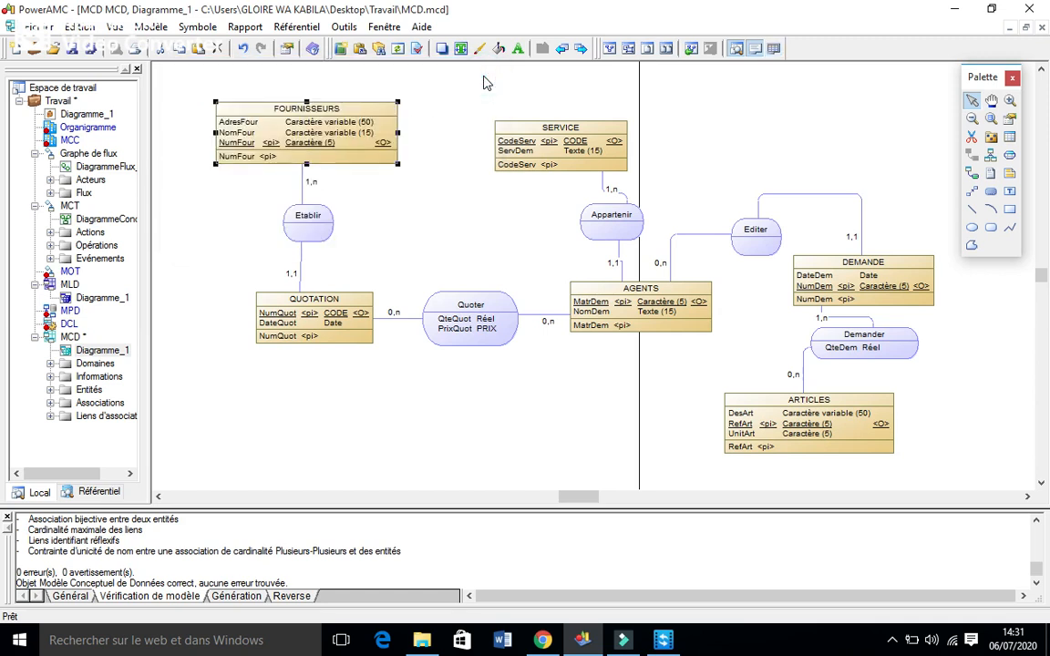
- Set up logical data model generation from the MCD to update the existing MLD model, keeping modifications preserved
{"action": "left_click", "coordinate": [343, 28]}
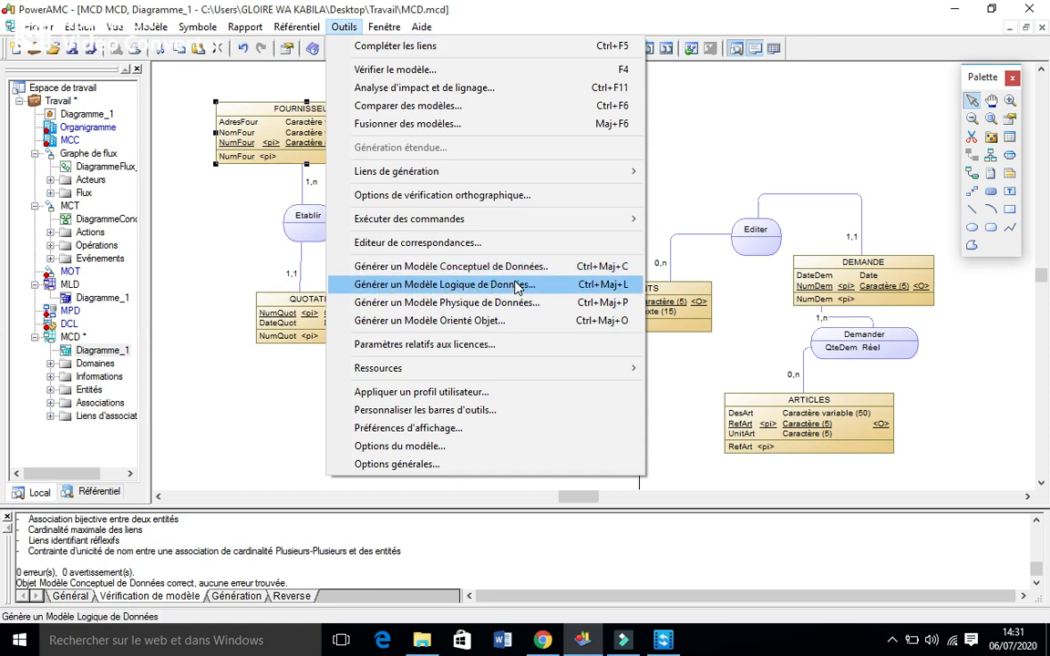
{"action": "left_click", "coordinate": [182, 225]}
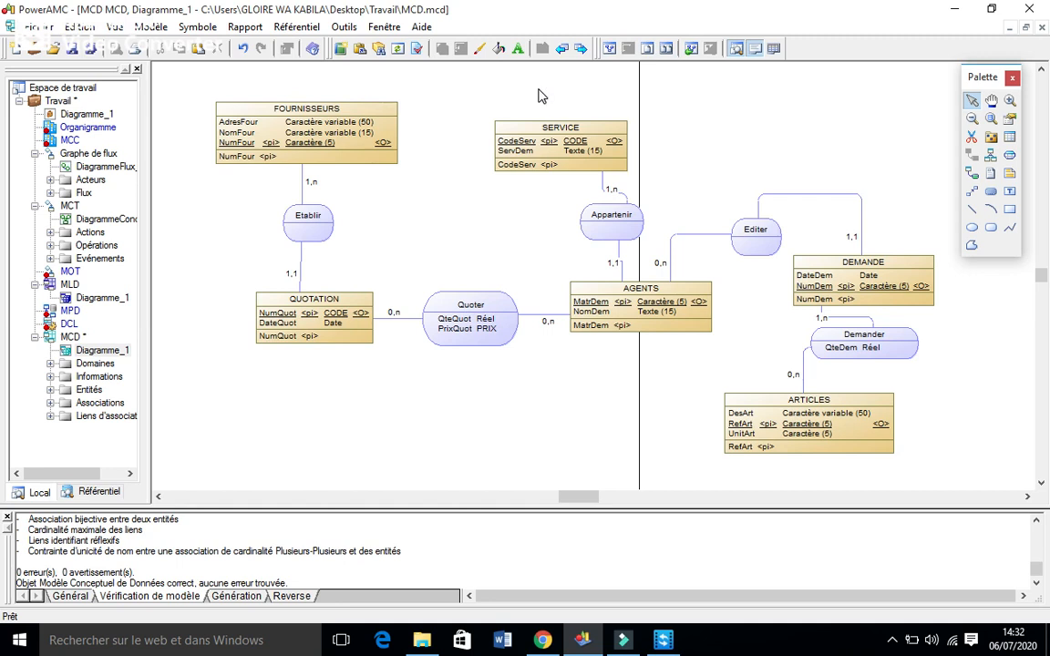
{"action": "left_click", "coordinate": [342, 26]}
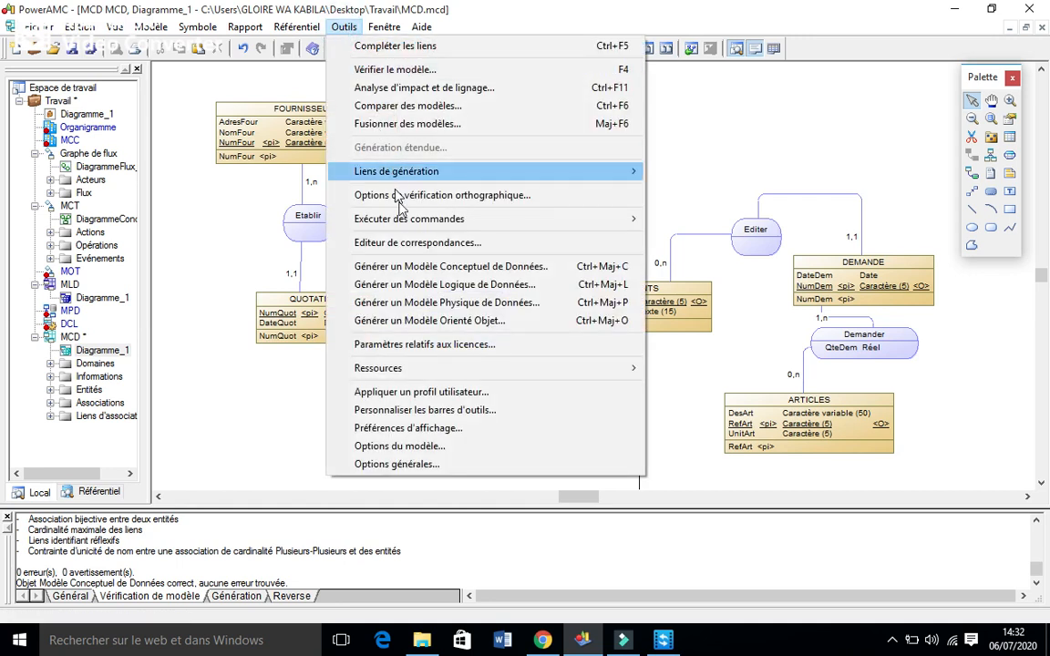
{"action": "left_click", "coordinate": [428, 284]}
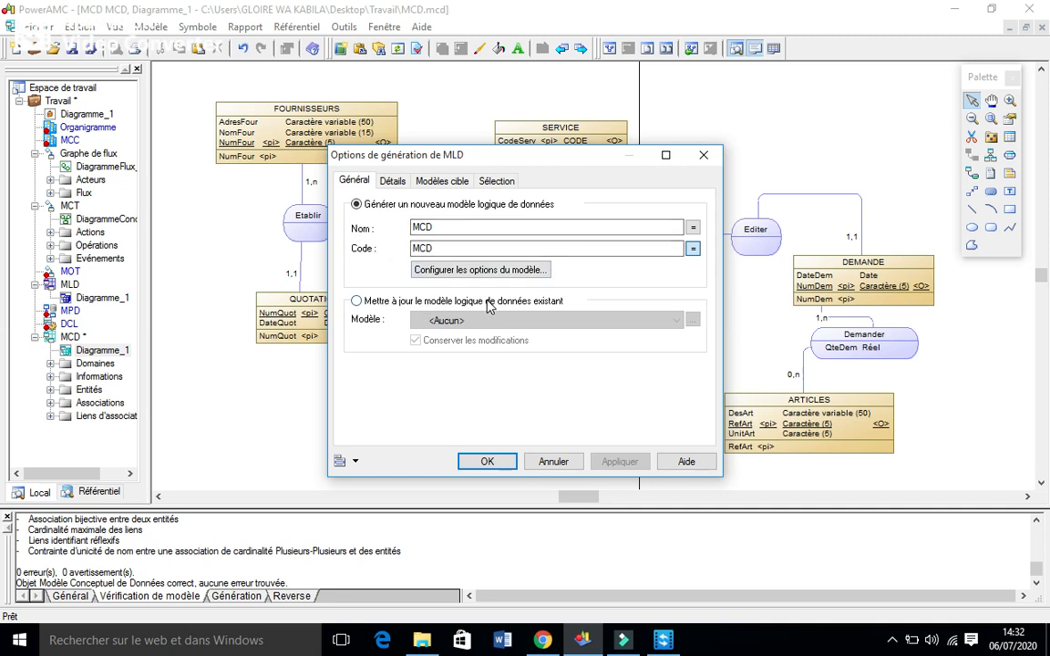
{"action": "left_click", "coordinate": [356, 302]}
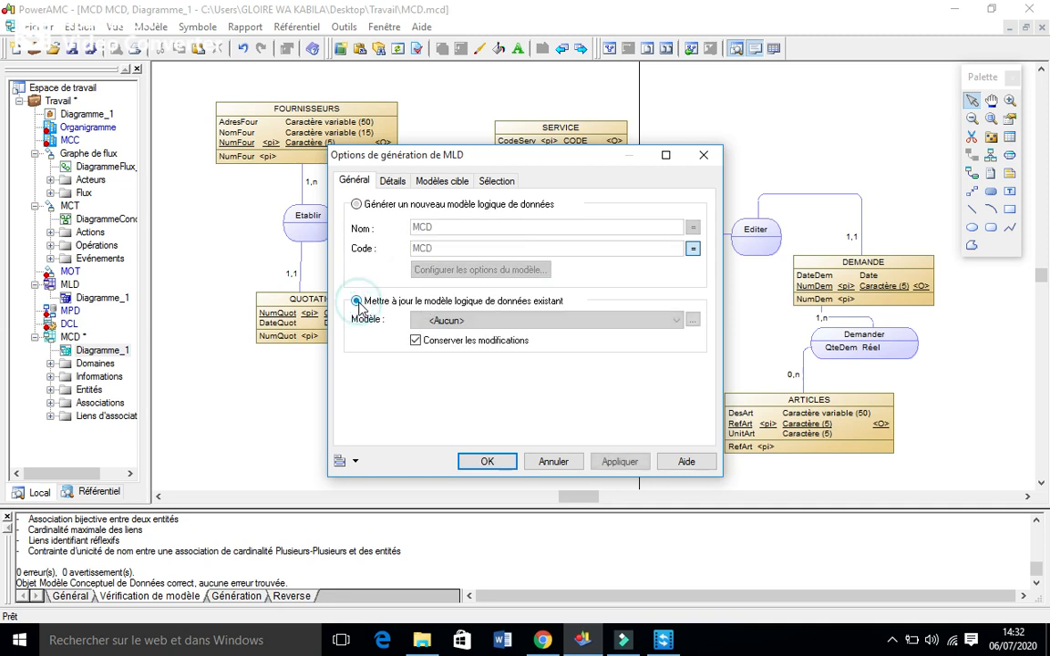
{"action": "left_click", "coordinate": [679, 321]}
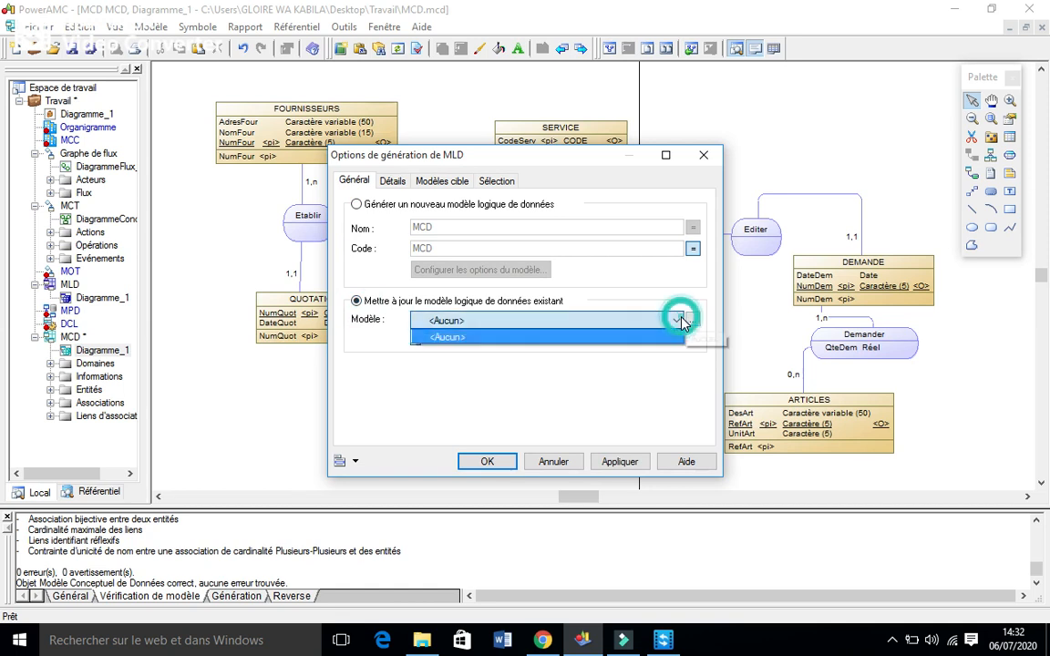
{"action": "left_click", "coordinate": [692, 323]}
{"action": "left_click", "coordinate": [693, 321]}
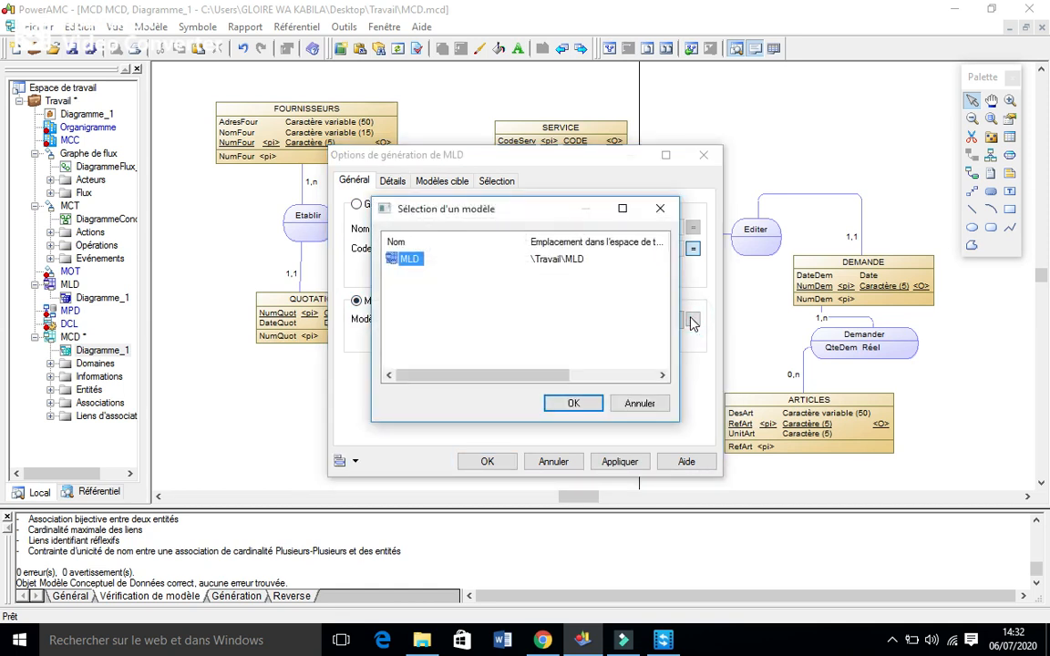
{"action": "left_click", "coordinate": [581, 402]}
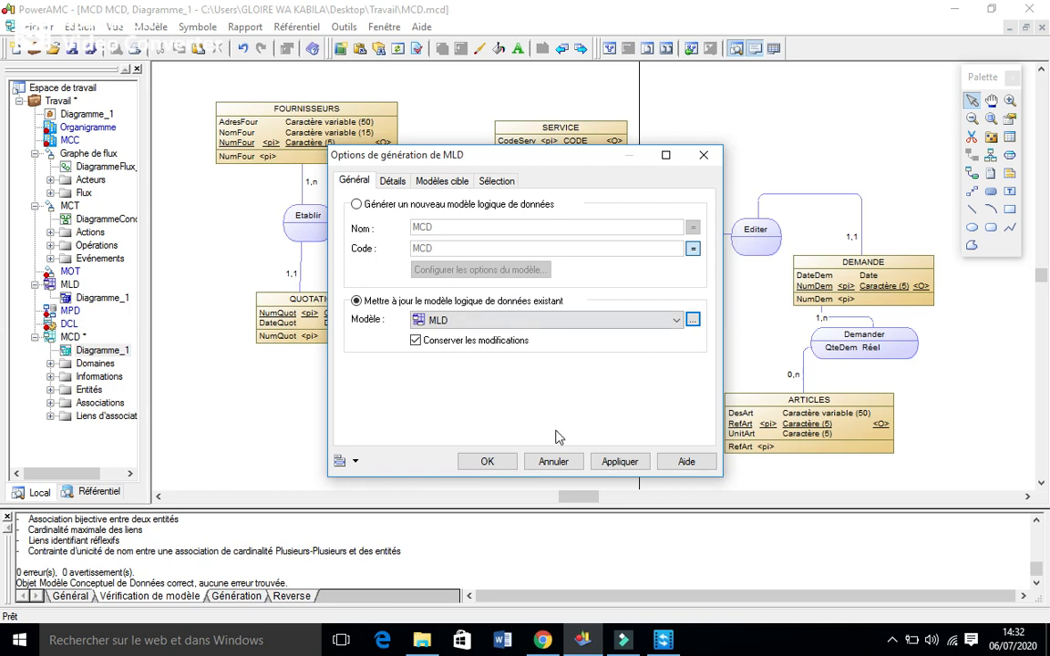
- Generate the logical data model, accept the merge of the MCD into the MLD, and close the results list
{"action": "left_click", "coordinate": [620, 464]}
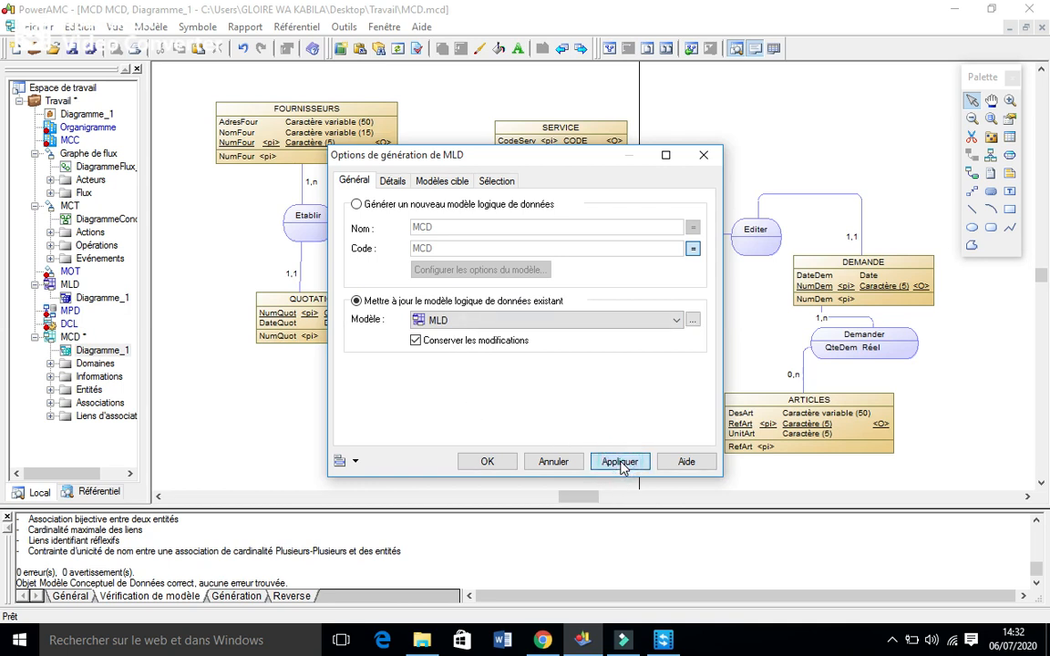
{"action": "left_click", "coordinate": [619, 463]}
{"action": "left_click", "coordinate": [471, 461]}
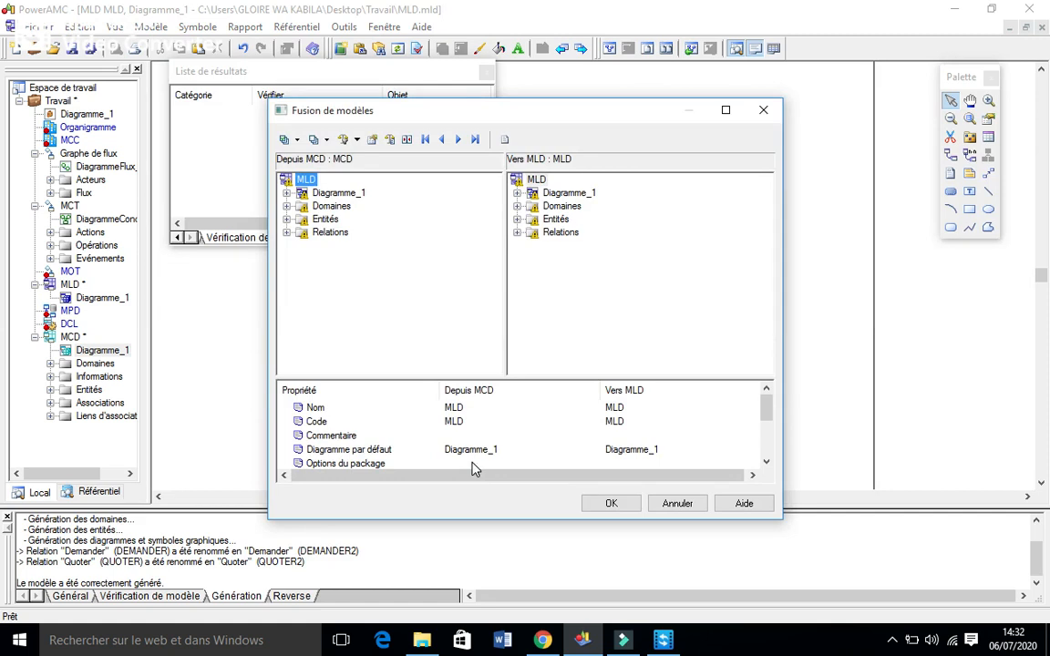
{"action": "left_click", "coordinate": [612, 503]}
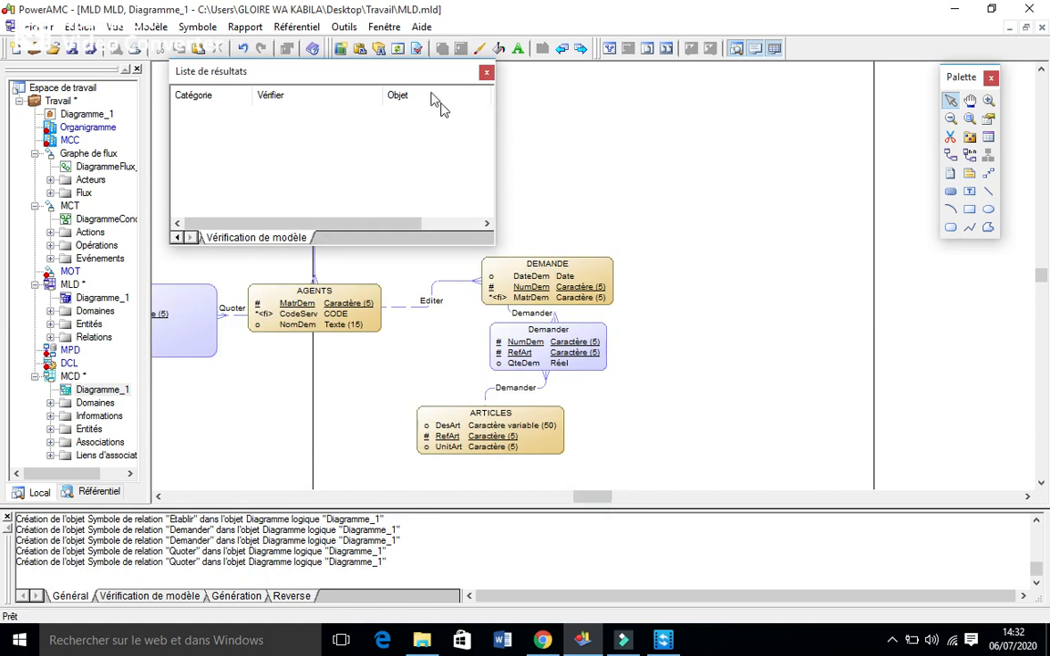
{"action": "left_click", "coordinate": [485, 74]}
- Move SERVICE above AGENTS in the MLD diagram and spread QUOTATION, Quoter and AGENTS farther apart horizontally
{"action": "left_click_drag", "start_coordinate": [588, 500], "coordinate": [576, 501]}
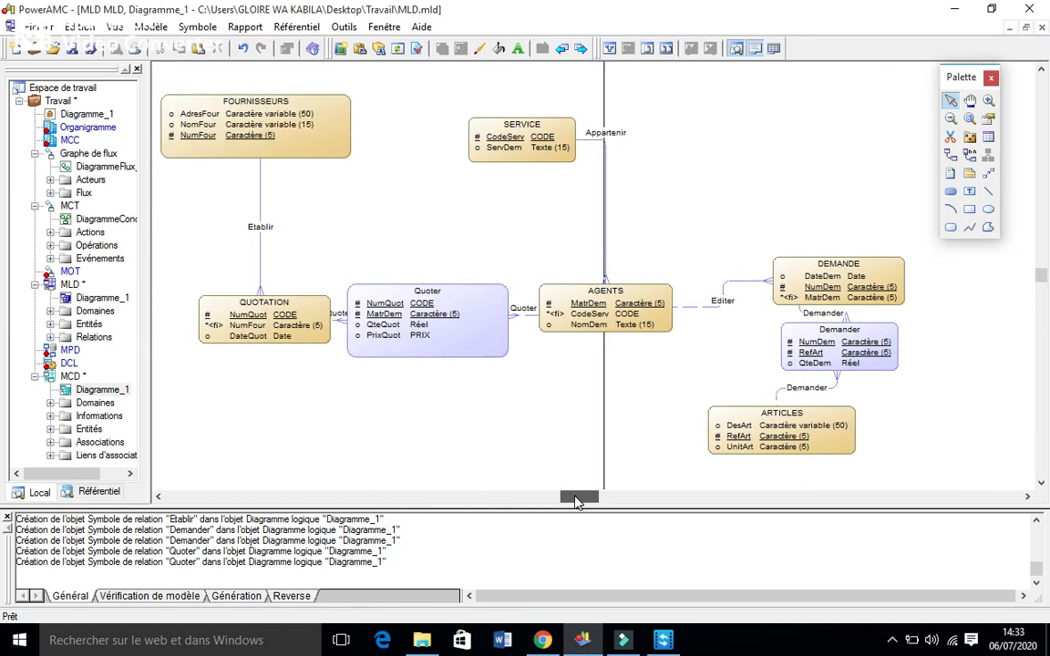
{"action": "left_click_drag", "start_coordinate": [551, 139], "coordinate": [634, 187]}
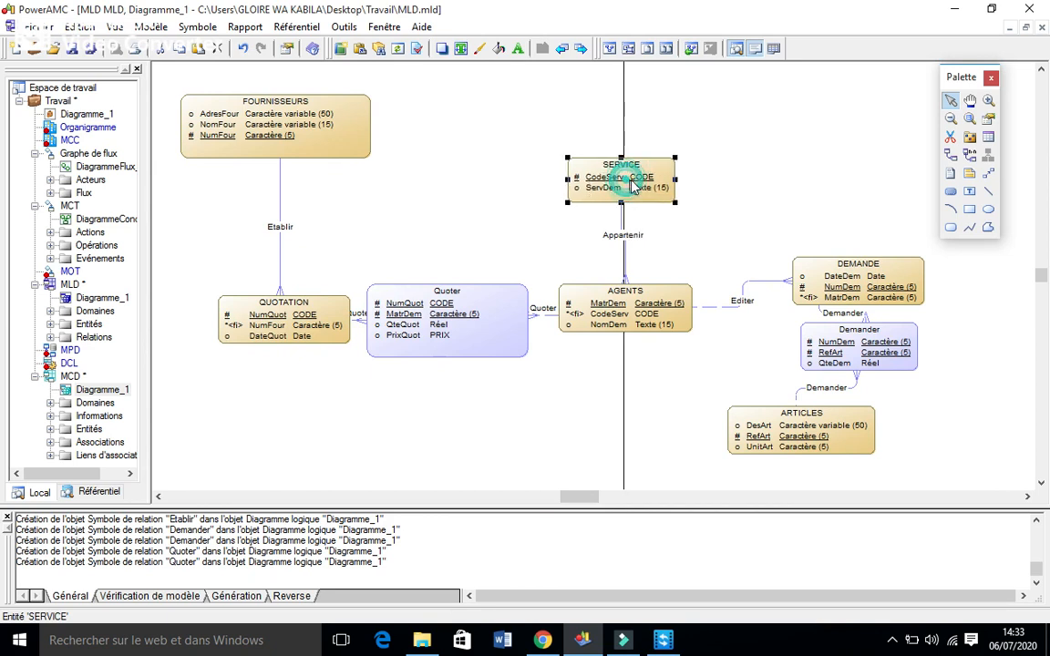
{"action": "left_click_drag", "start_coordinate": [314, 316], "coordinate": [281, 320]}
{"action": "left_click_drag", "start_coordinate": [454, 309], "coordinate": [461, 313]}
{"action": "left_click", "coordinate": [629, 324]}
{"action": "left_click_drag", "start_coordinate": [629, 323], "coordinate": [663, 327]}
- Reposition DEMANDE, place Demander below it with ARTICLES underneath, and move FOURNISSEURS closer to QUOTATION
{"action": "left_click", "coordinate": [840, 283]}
{"action": "left_click_drag", "start_coordinate": [840, 282], "coordinate": [854, 300]}
{"action": "left_click_drag", "start_coordinate": [857, 342], "coordinate": [884, 403]}
{"action": "left_click_drag", "start_coordinate": [797, 436], "coordinate": [883, 463]}
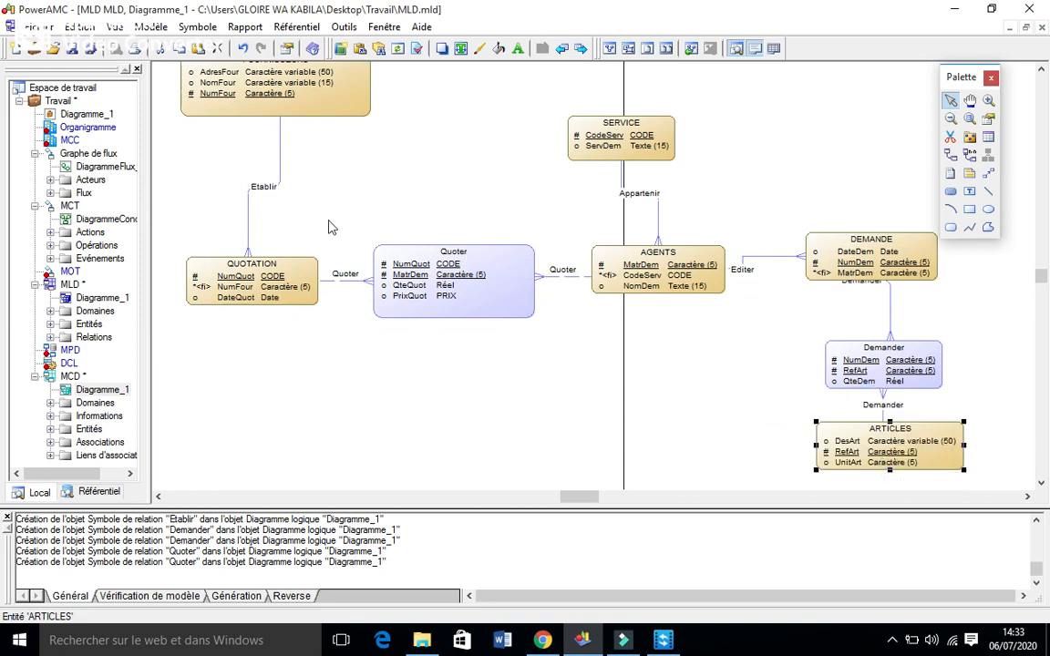
{"action": "left_click_drag", "start_coordinate": [285, 80], "coordinate": [285, 130]}
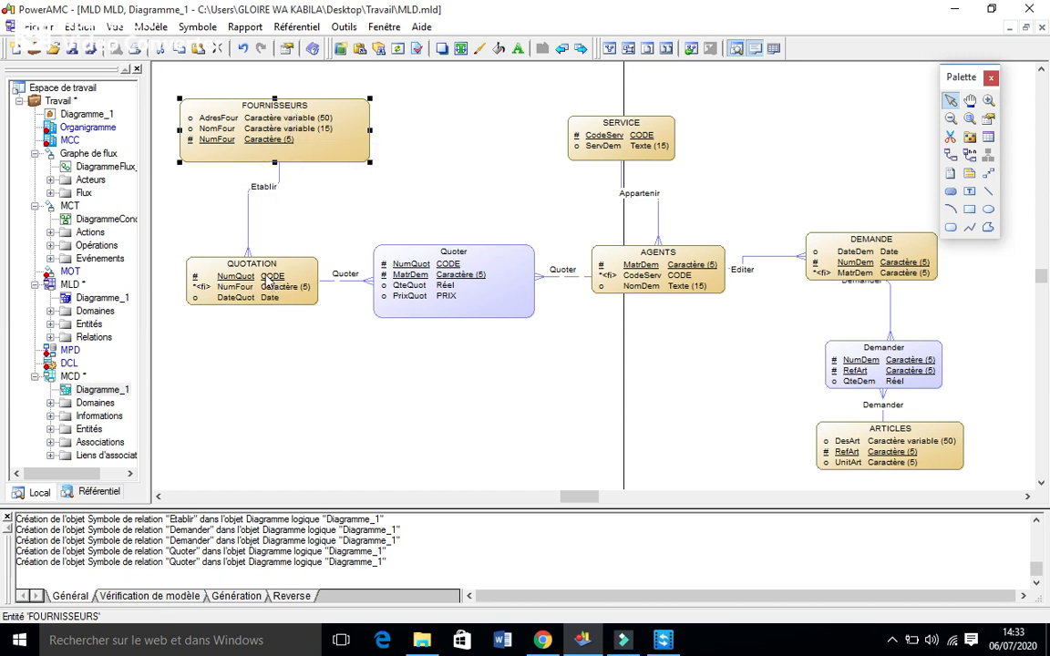
- Compare the MCD diagram with the generated MLD diagram, examining how the associations were converted, and return to the MLD
{"action": "left_click", "coordinate": [104, 392]}
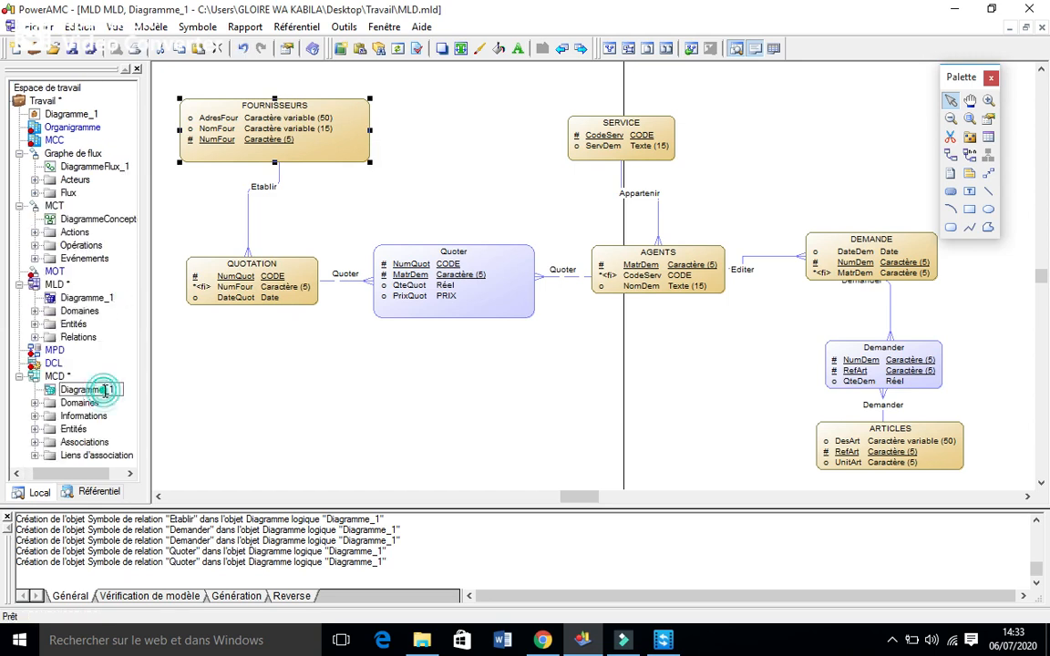
{"action": "double_click", "coordinate": [52, 394]}
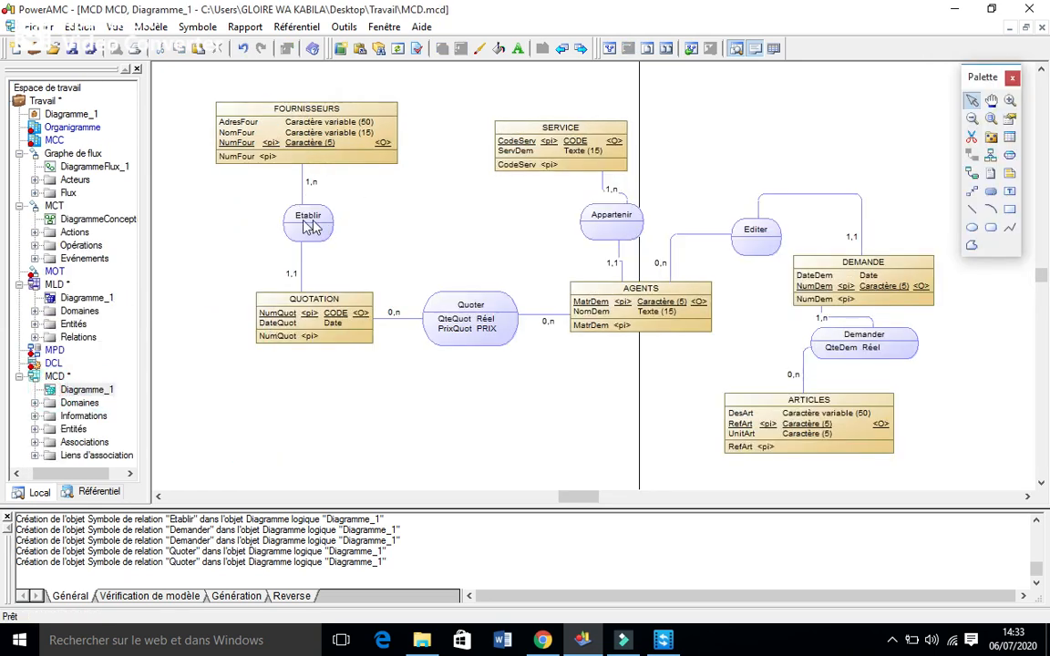
{"action": "double_click", "coordinate": [84, 300]}
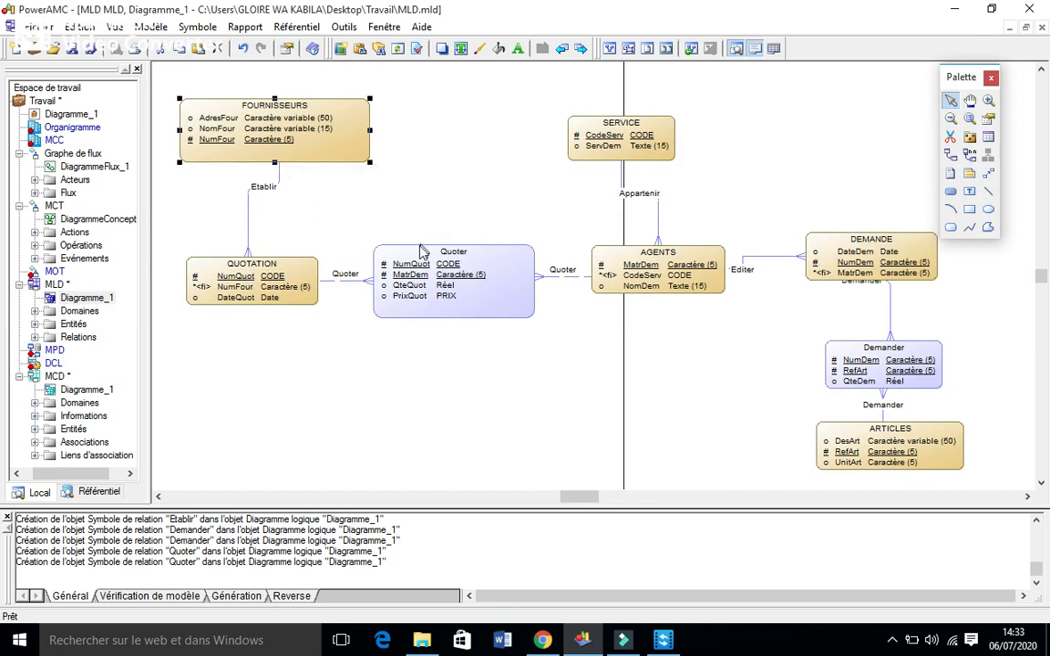
{"action": "double_click", "coordinate": [86, 389]}
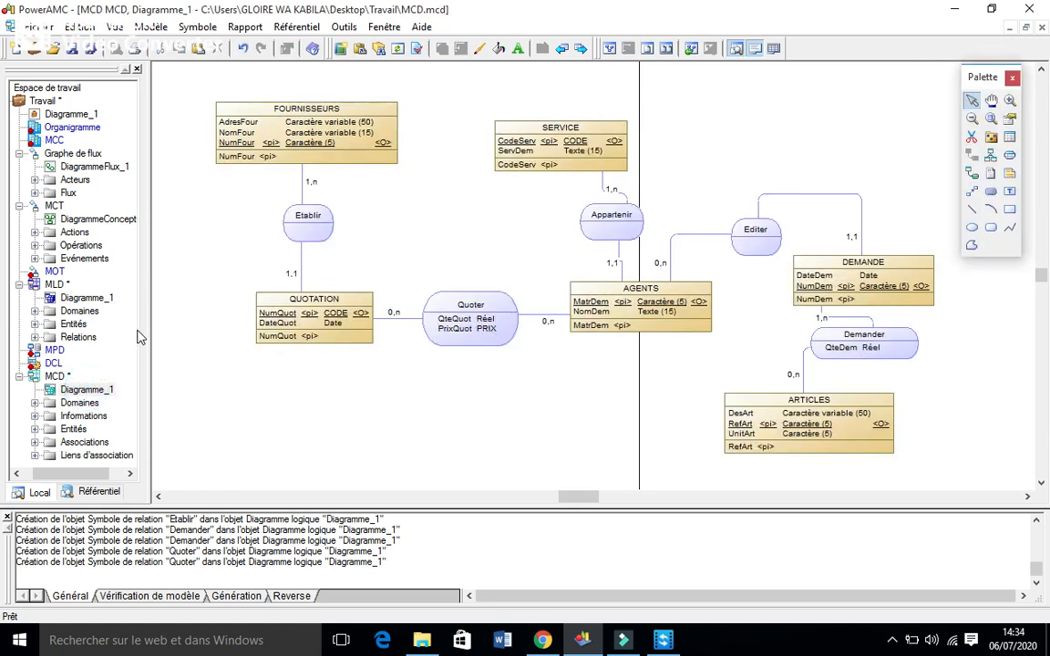
{"action": "left_click", "coordinate": [78, 301]}
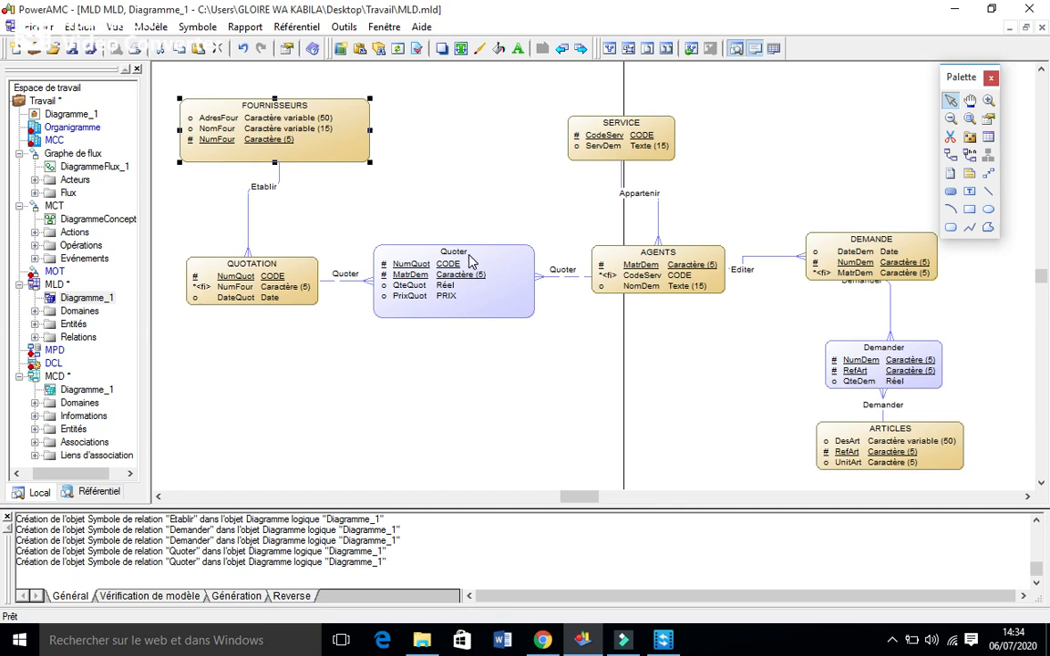
- Shift FOURNISSEURS slightly down, align QUOTATION beneath it, and move SERVICE slightly right in the MLD diagram
{"action": "left_click", "coordinate": [306, 146]}
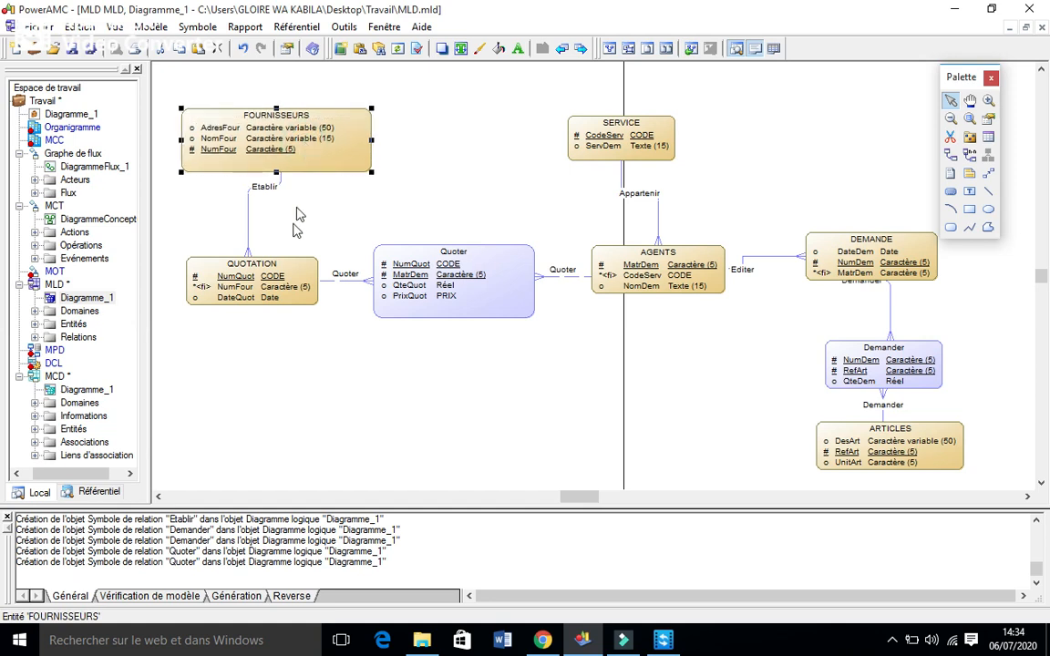
{"action": "left_click_drag", "start_coordinate": [232, 259], "coordinate": [279, 287]}
{"action": "mouse_move", "coordinate": [570, 129]}
{"action": "left_mouse_down"}
{"action": "mouse_move", "coordinate": [524, 114]}
{"action": "mouse_move", "coordinate": [587, 135]}
{"action": "left_mouse_up"}
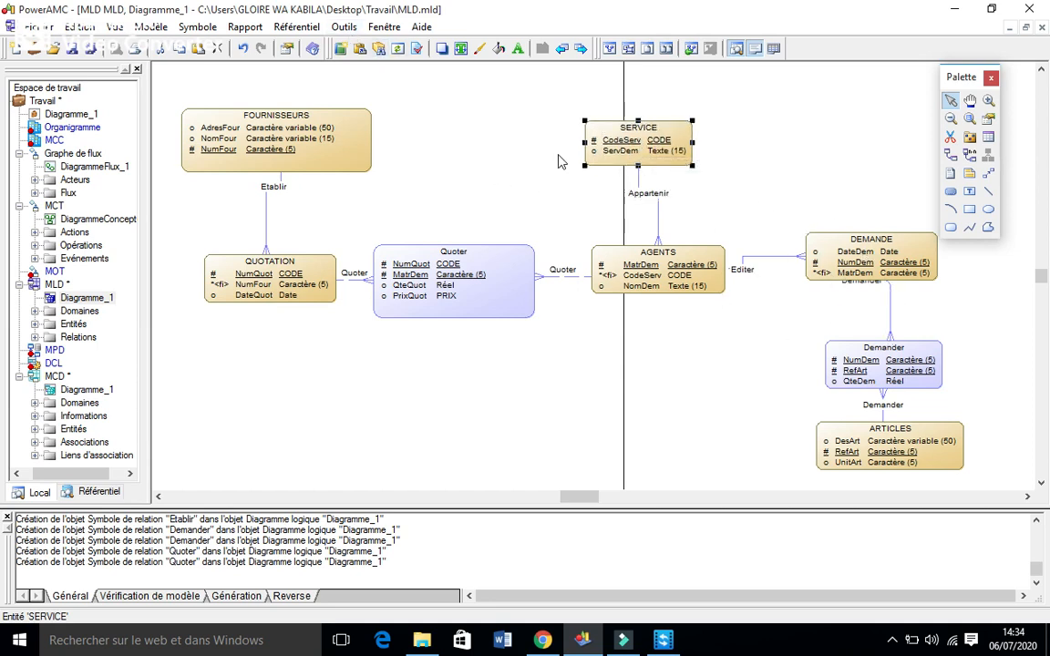
- Review the notation and display-preference user profiles available for the MLD without applying any
{"action": "left_click", "coordinate": [344, 27]}
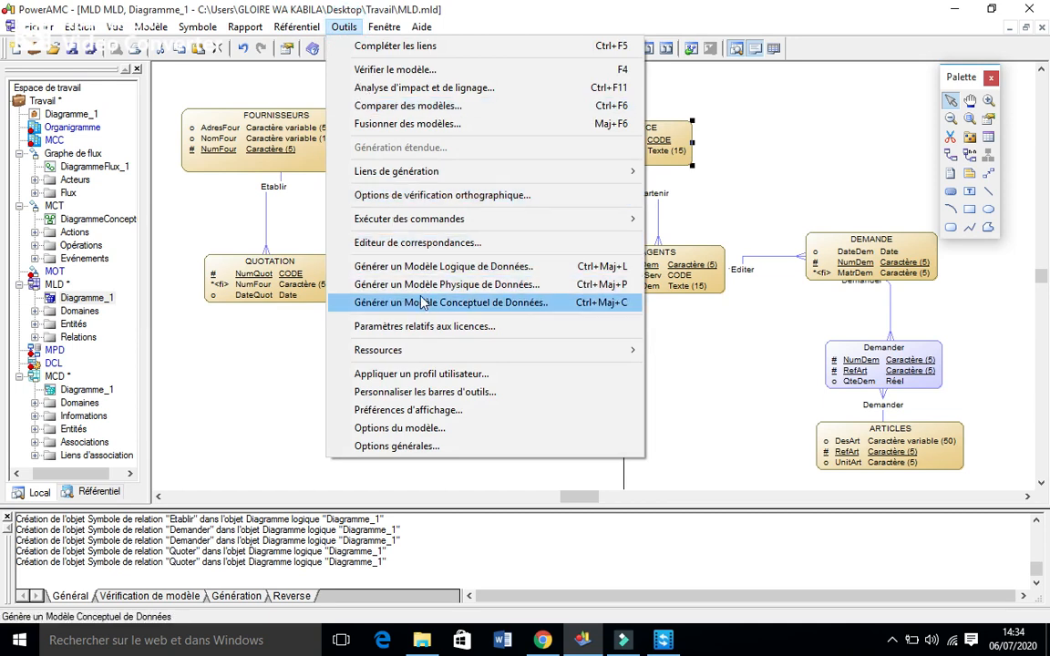
{"action": "left_click", "coordinate": [429, 375]}
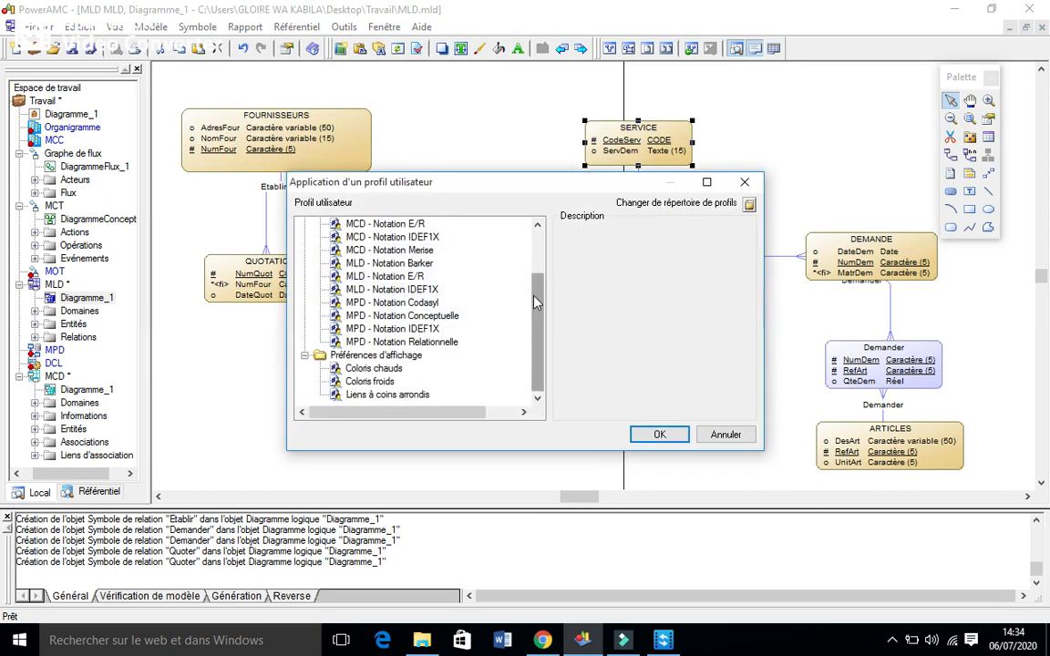
{"action": "scroll", "coordinate": [543, 290], "scroll_direction": "up", "scroll_amount": 1}
{"action": "scroll", "coordinate": [542, 297], "scroll_direction": "down", "scroll_amount": 1}
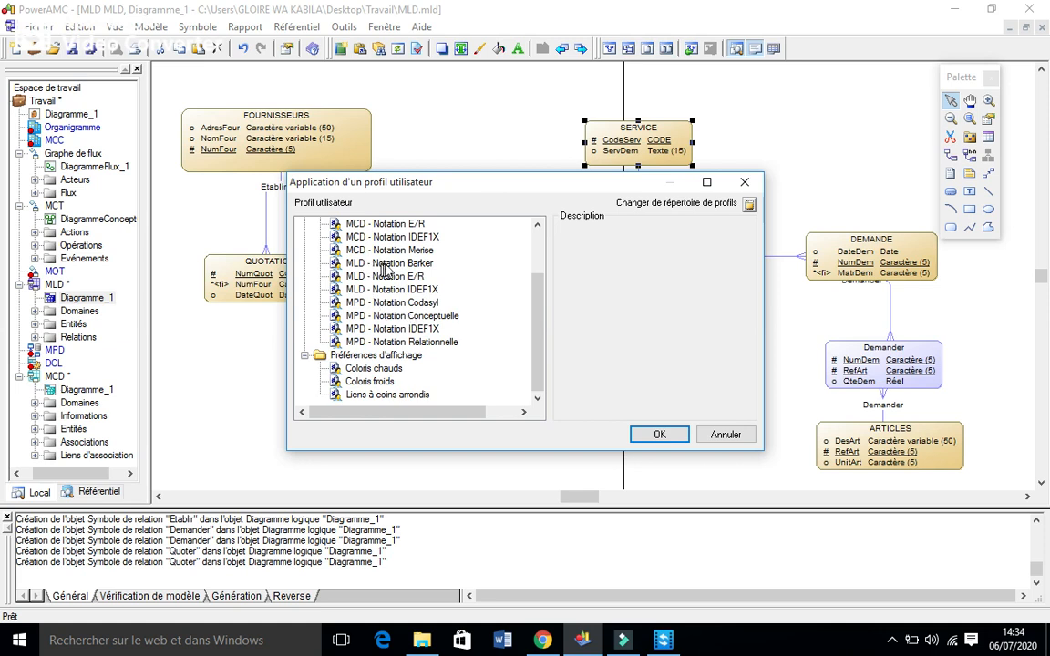
{"action": "mouse_move", "coordinate": [539, 340]}
{"action": "left_mouse_down"}
{"action": "mouse_move", "coordinate": [536, 264]}
{"action": "mouse_move", "coordinate": [547, 338]}
{"action": "mouse_move", "coordinate": [550, 329]}
{"action": "left_mouse_up"}
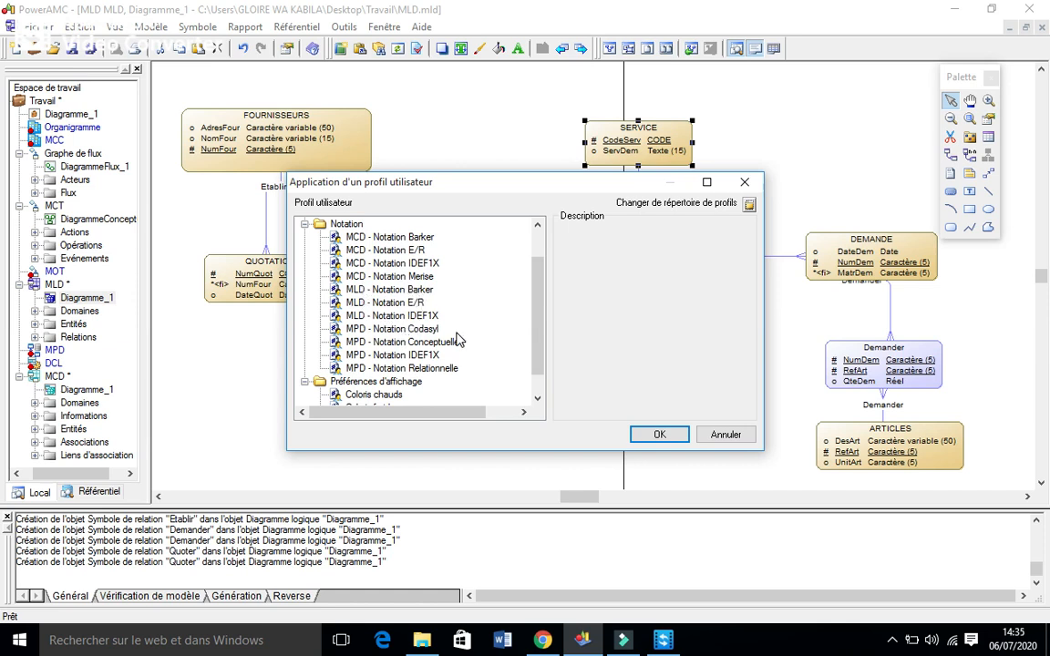
{"action": "left_click", "coordinate": [722, 436]}
- Move DEMANDE slightly up, reposition the Demander entity below it, and shift ARTICLES slightly down in the MLD diagram
{"action": "left_click_drag", "start_coordinate": [873, 357], "coordinate": [880, 340]}
{"action": "left_click_drag", "start_coordinate": [866, 279], "coordinate": [851, 261]}
{"action": "left_click_drag", "start_coordinate": [888, 364], "coordinate": [888, 383]}
{"action": "left_click_drag", "start_coordinate": [891, 444], "coordinate": [893, 450]}
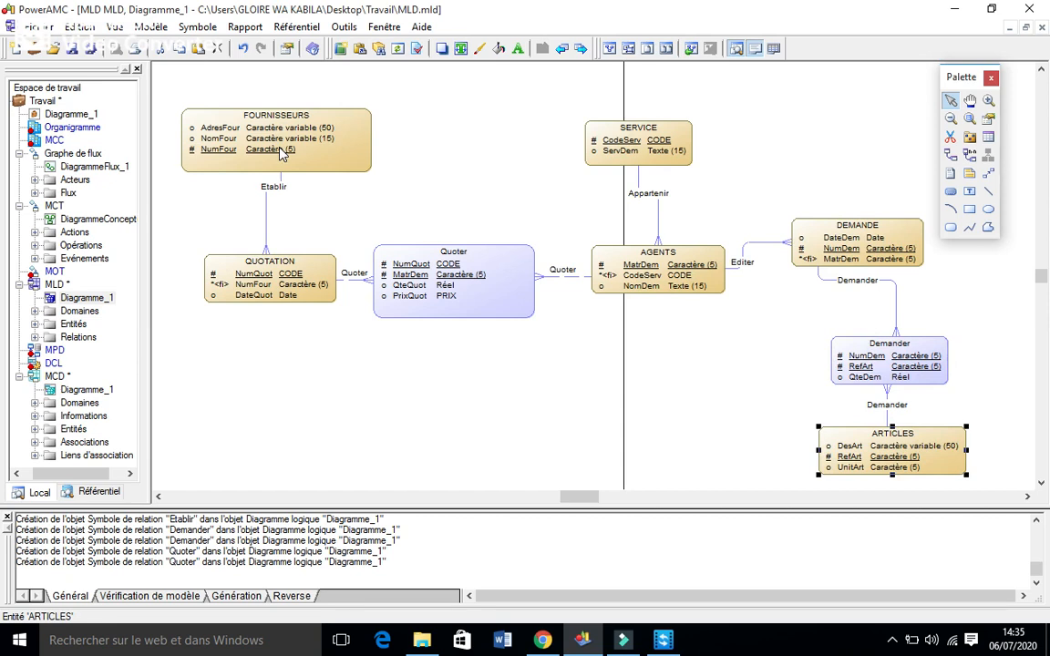
- Review the FOURNISSEURS, SERVICE, QUOTATION, AGENTS, DEMANDE and ARTICLES entities in the MCD diagram, and return to the MLD diagram
{"action": "double_click", "coordinate": [92, 392]}
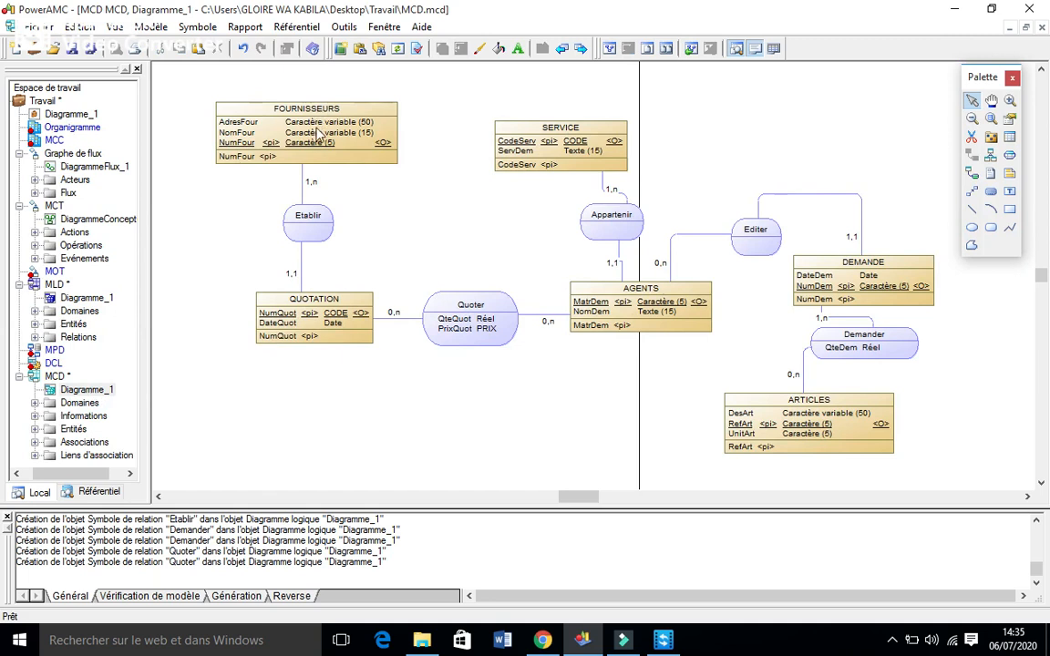
{"action": "left_click", "coordinate": [318, 137]}
{"action": "left_click", "coordinate": [556, 132]}
{"action": "left_click", "coordinate": [344, 328]}
{"action": "left_click", "coordinate": [613, 309]}
{"action": "left_click", "coordinate": [857, 274]}
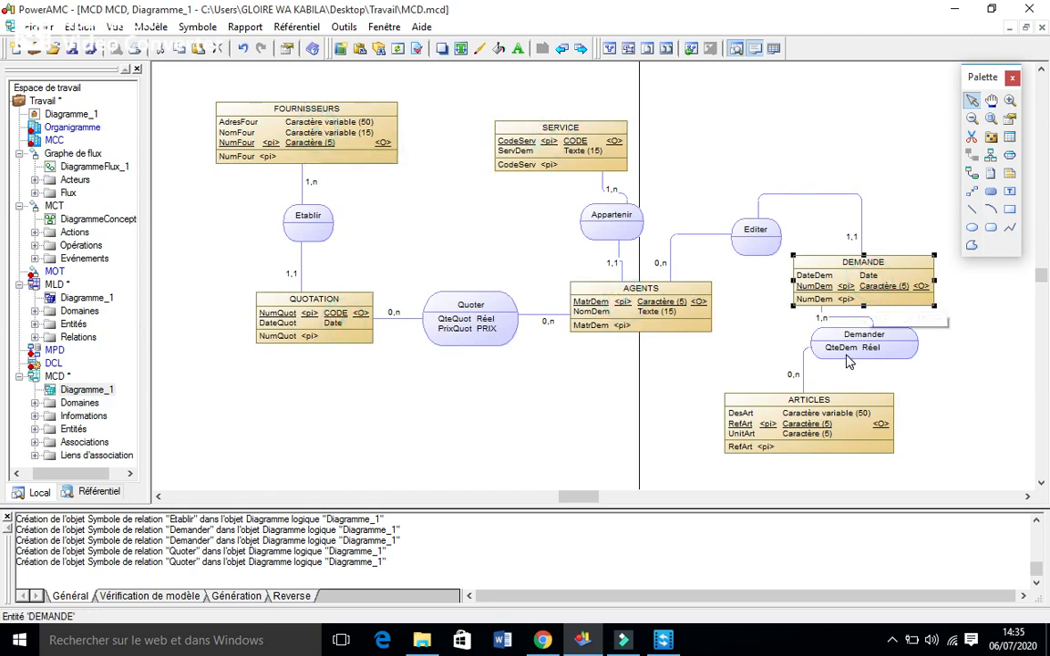
{"action": "left_click", "coordinate": [823, 426]}
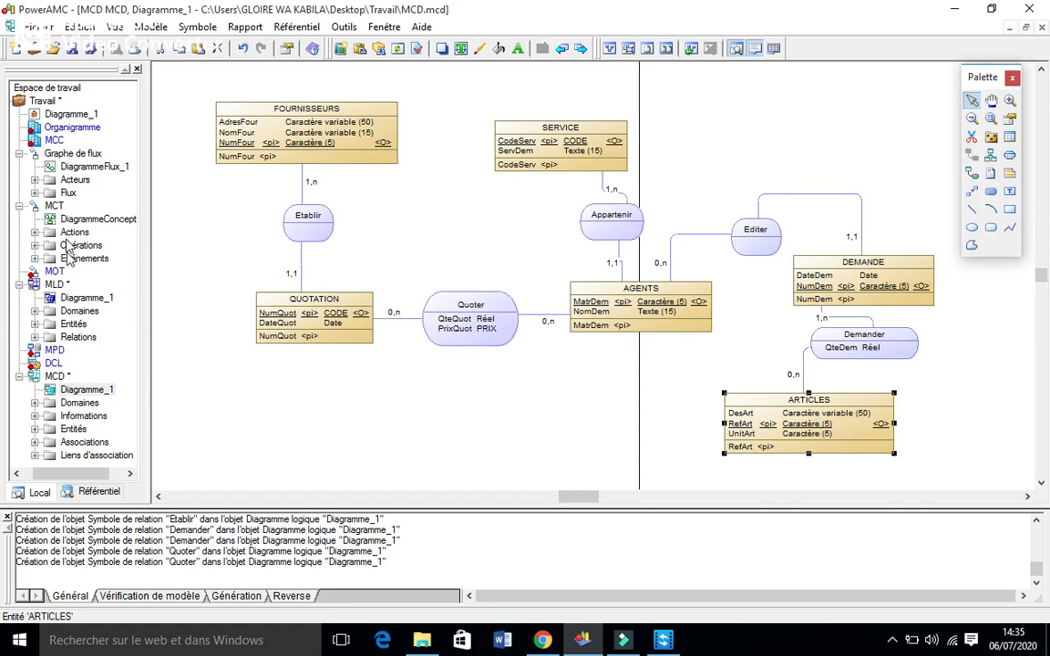
{"action": "double_click", "coordinate": [80, 299]}
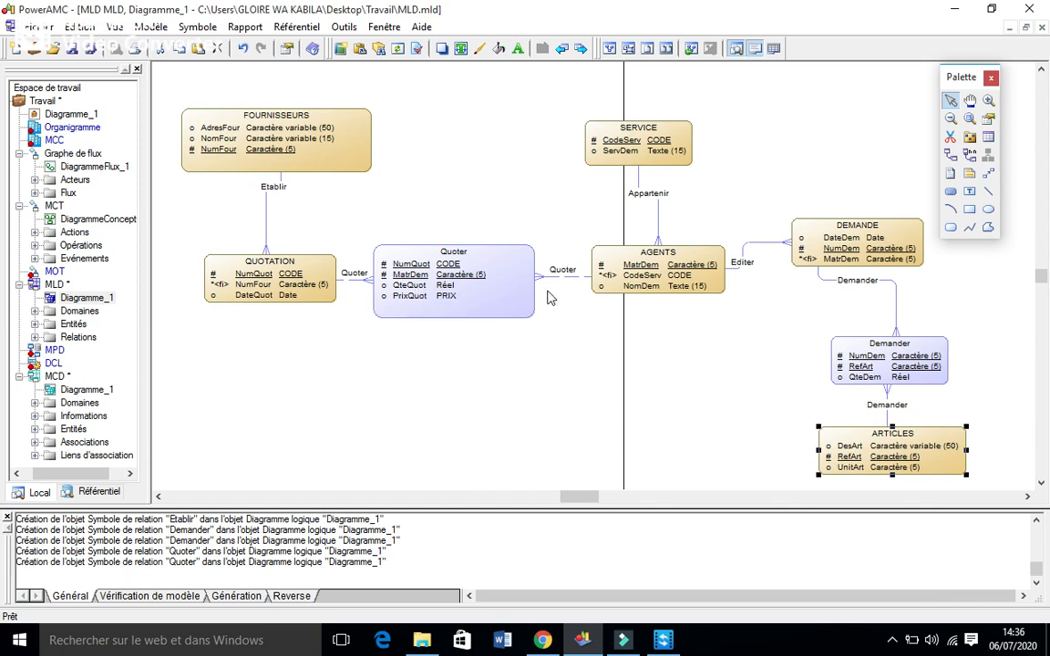
- Examine the keys and attributes of the Quoter and Demander entities in the MLD, along with AGENTS and SERVICE
{"action": "left_click", "coordinate": [472, 295]}
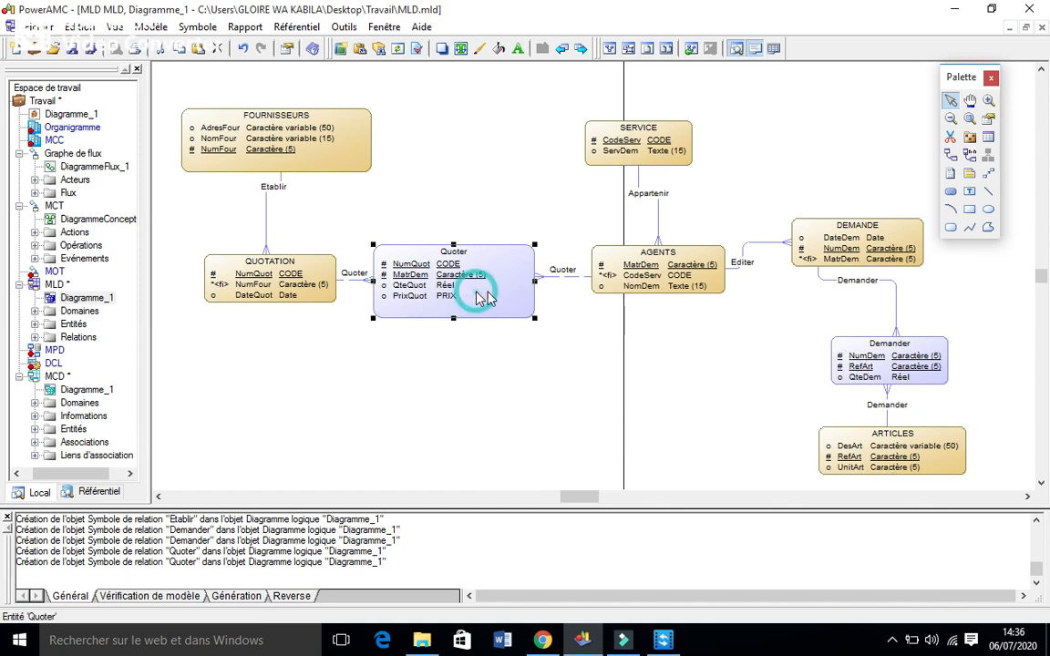
{"action": "left_click", "coordinate": [843, 351]}
{"action": "left_click", "coordinate": [498, 299], "text": "shift"}
{"action": "left_click", "coordinate": [873, 348]}
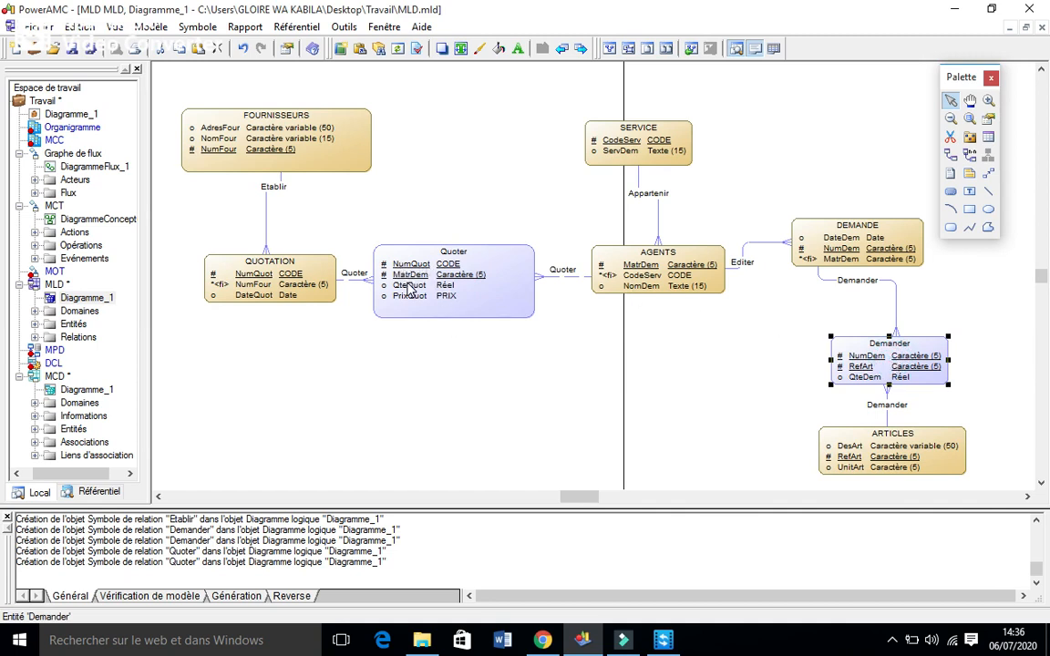
{"action": "left_click", "coordinate": [388, 251]}
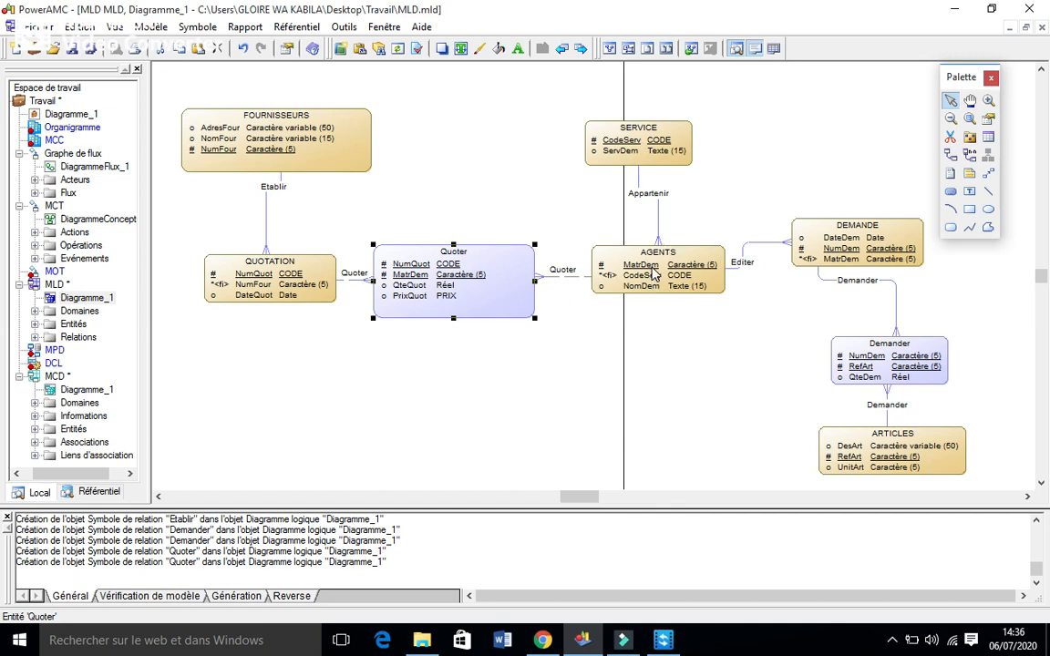
{"action": "left_click", "coordinate": [644, 142]}
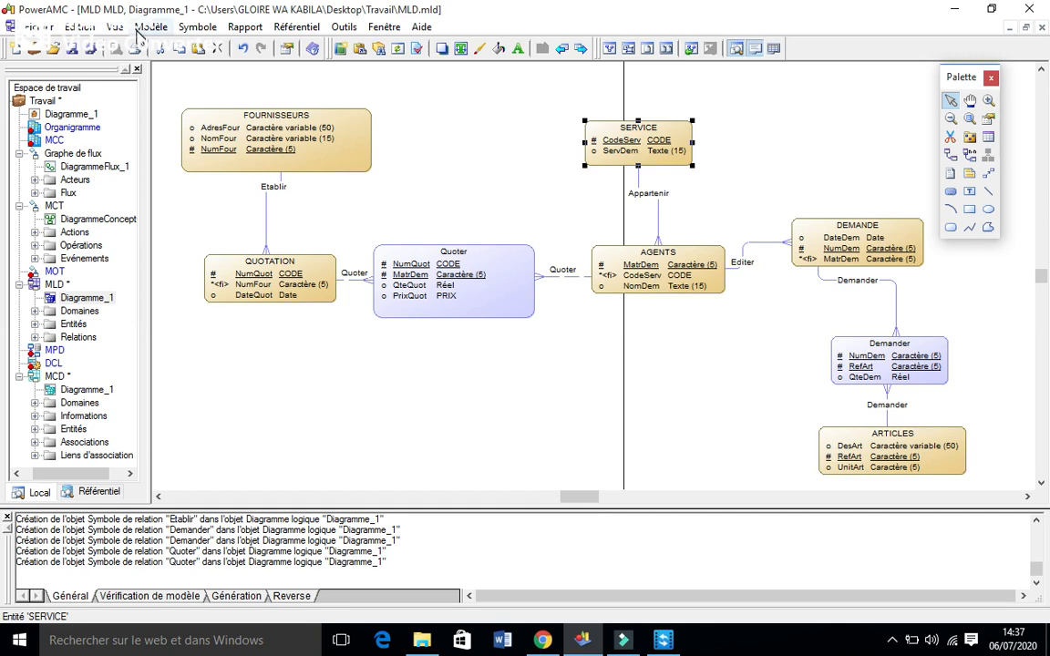
- Check the MLD model with all verification categories enabled, and close the results list
{"action": "left_click_drag", "start_coordinate": [174, 97], "coordinate": [999, 505]}
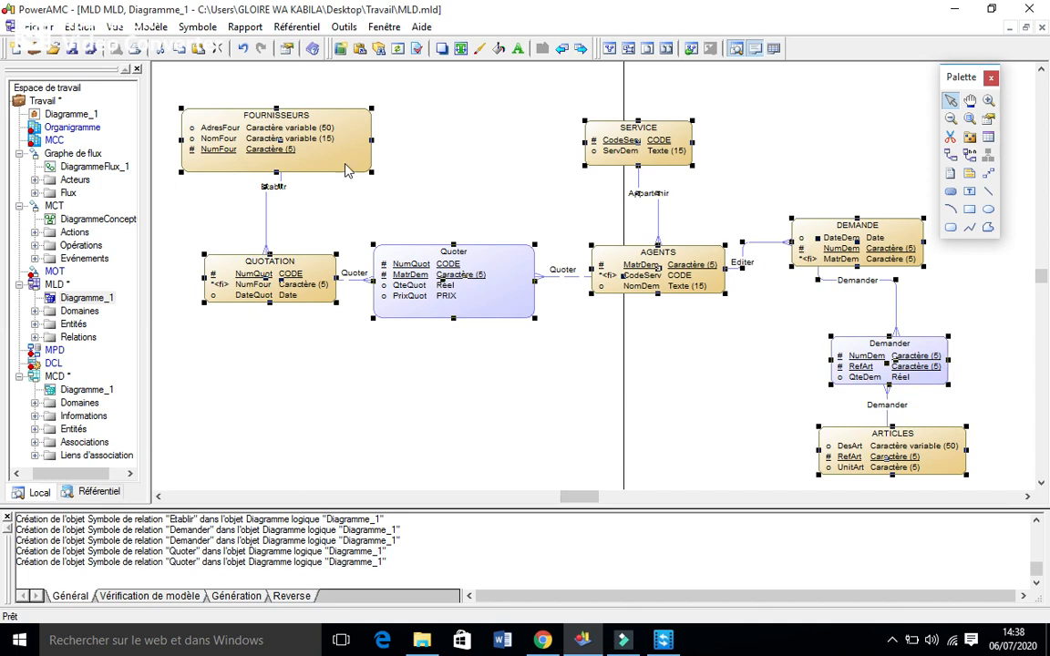
{"action": "left_click", "coordinate": [344, 26]}
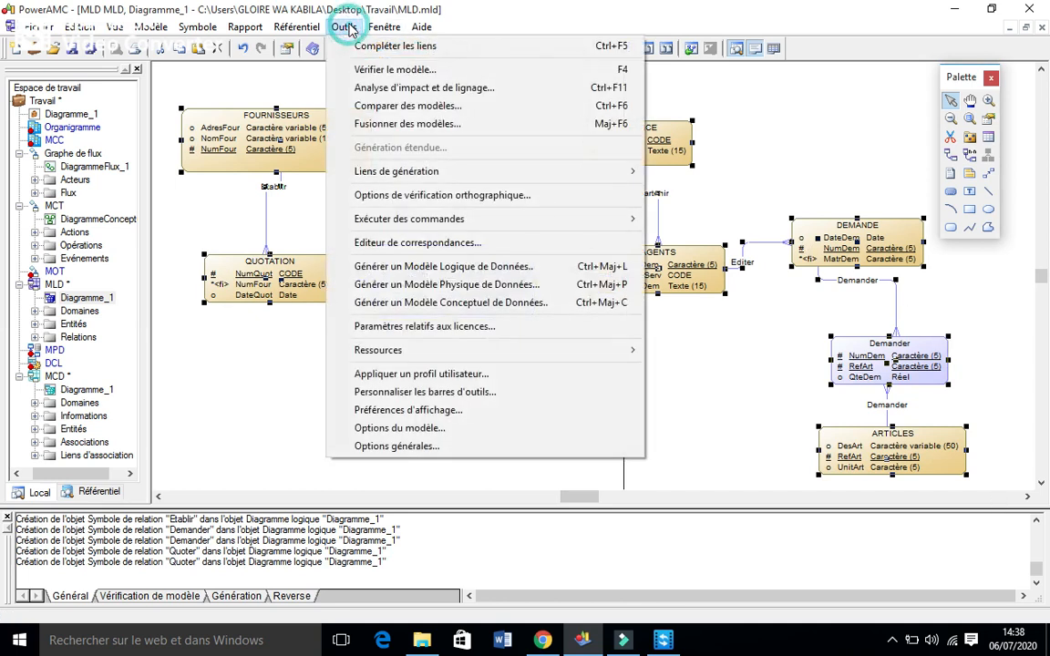
{"action": "left_click", "coordinate": [696, 103]}
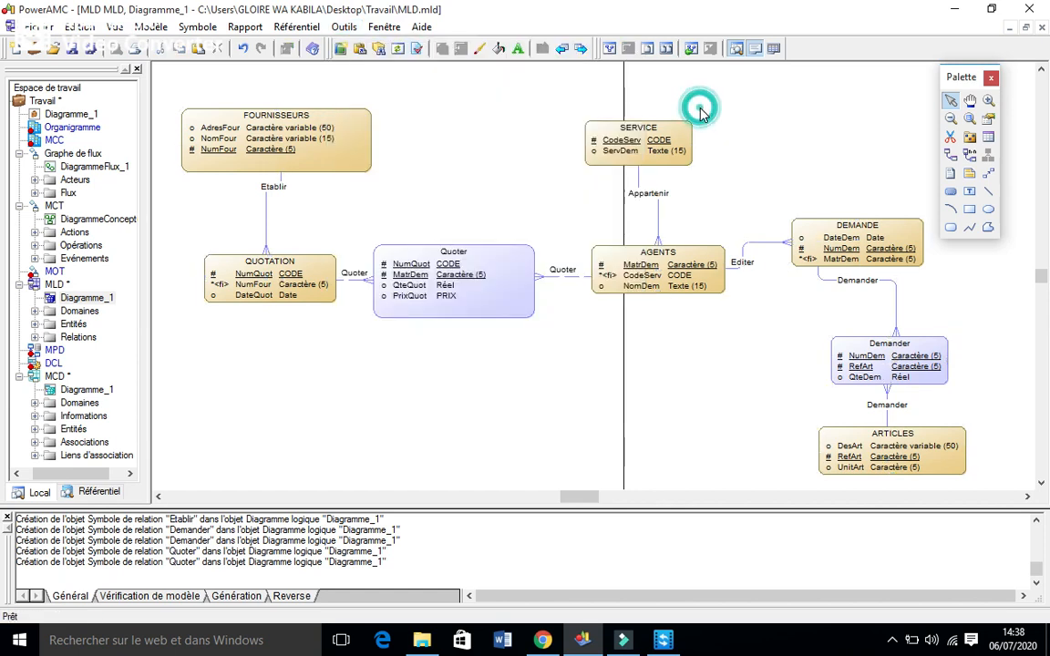
{"action": "left_click", "coordinate": [345, 27]}
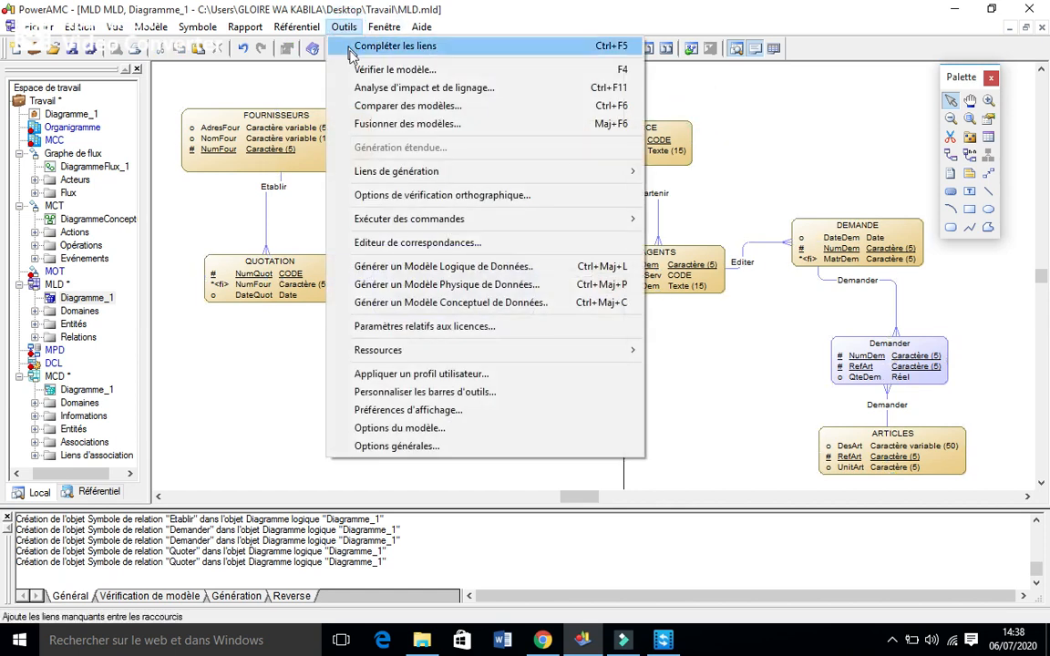
{"action": "left_click", "coordinate": [398, 70]}
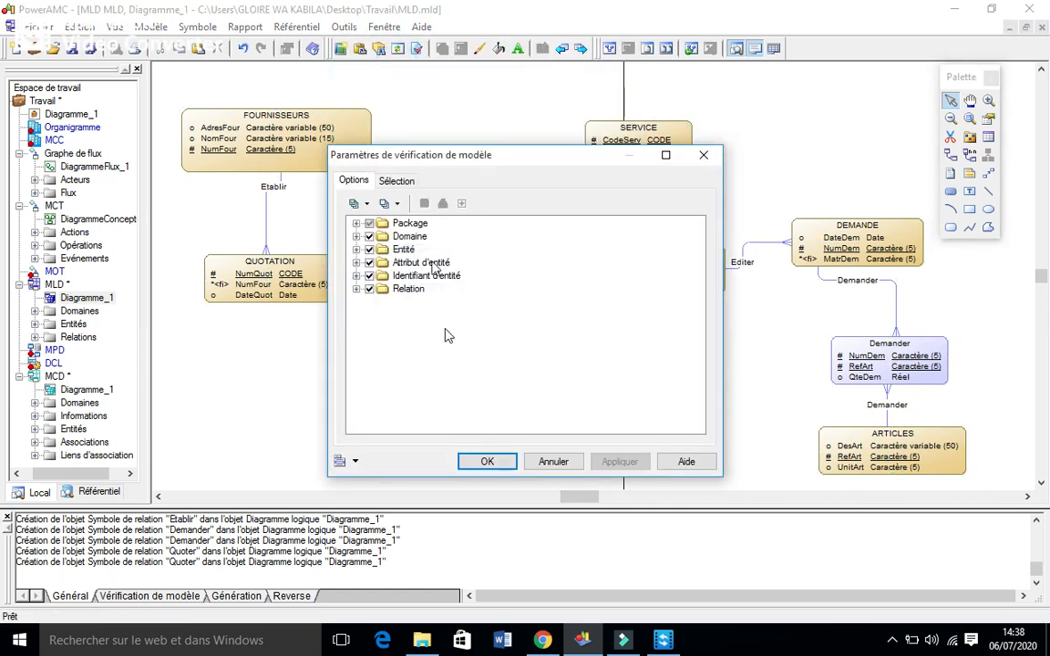
{"action": "left_click", "coordinate": [486, 460]}
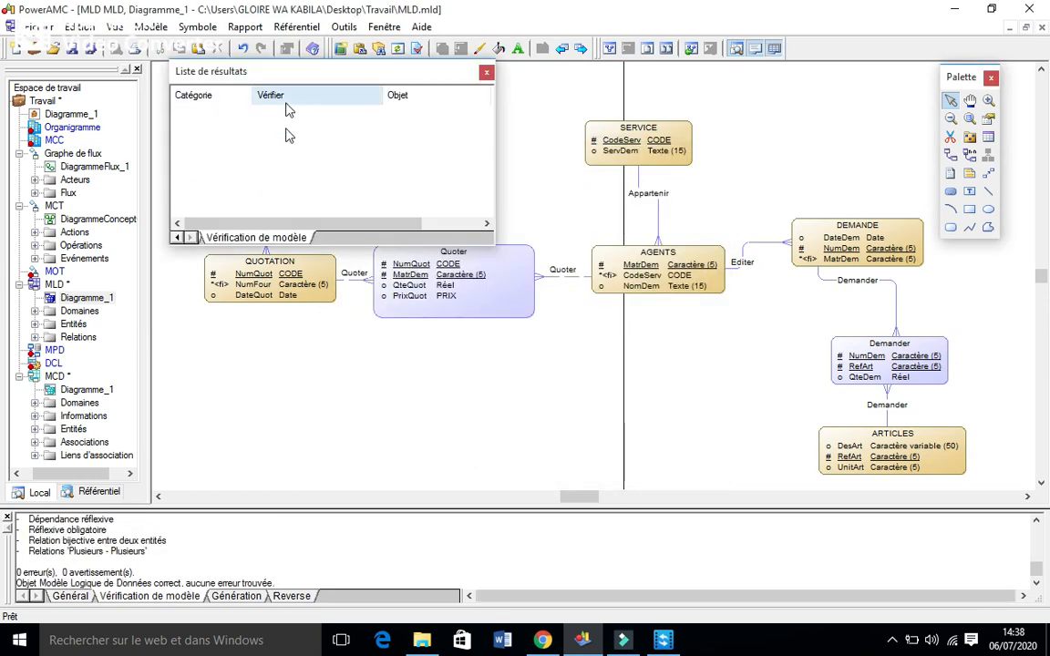
{"action": "left_click", "coordinate": [487, 73]}
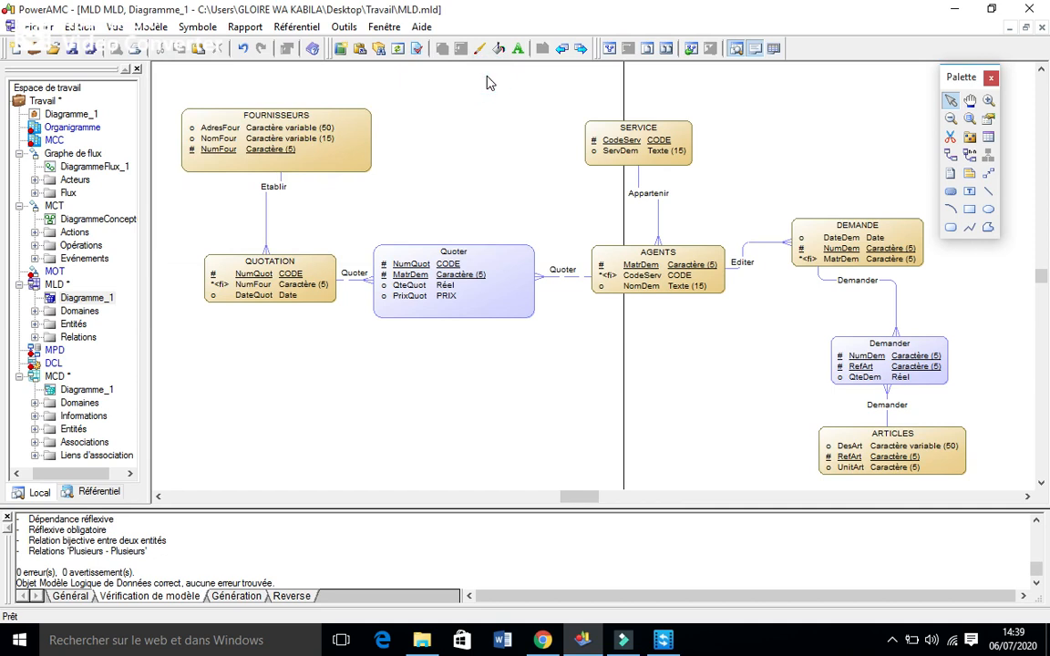